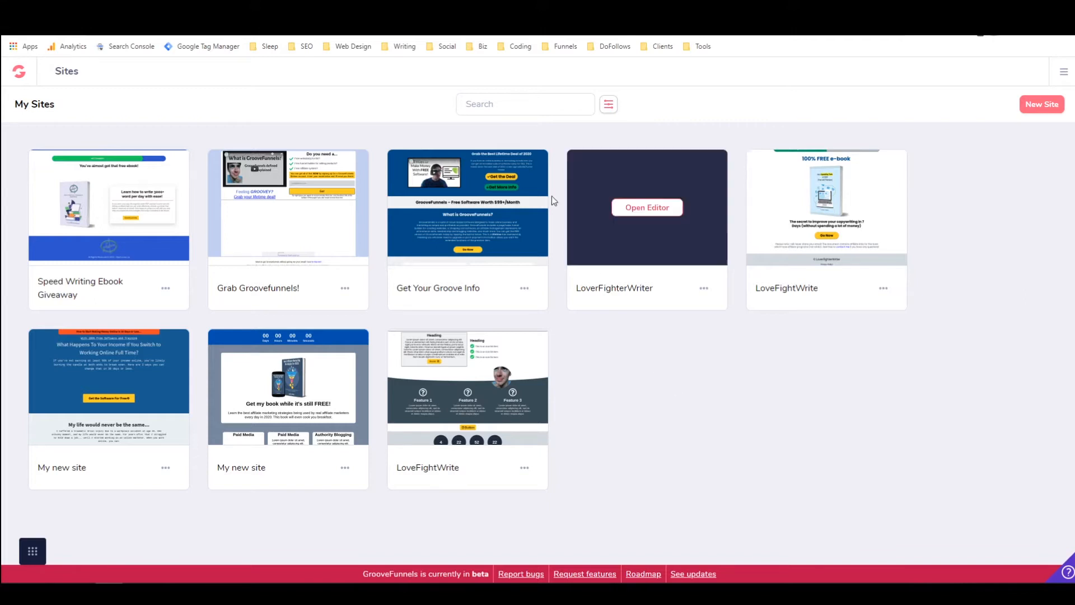
mouse_move(760, 177)
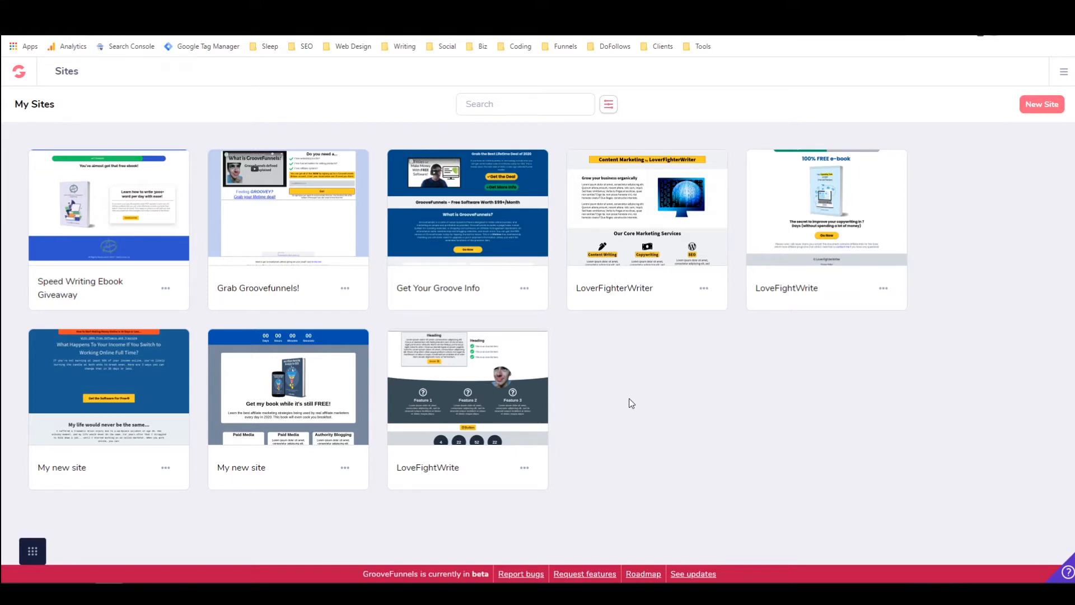
click(38, 550)
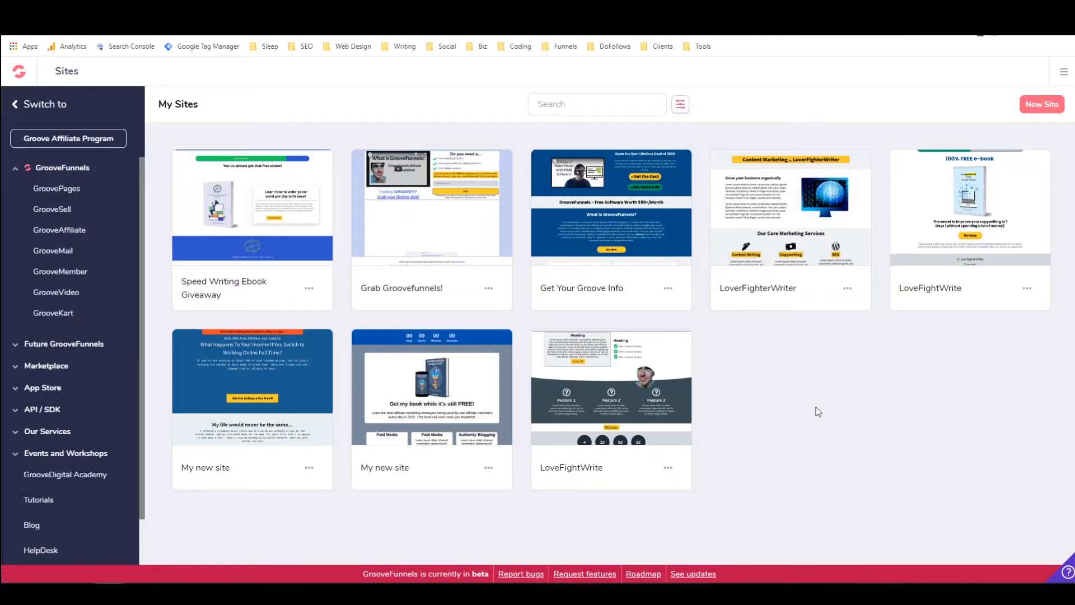
click(18, 107)
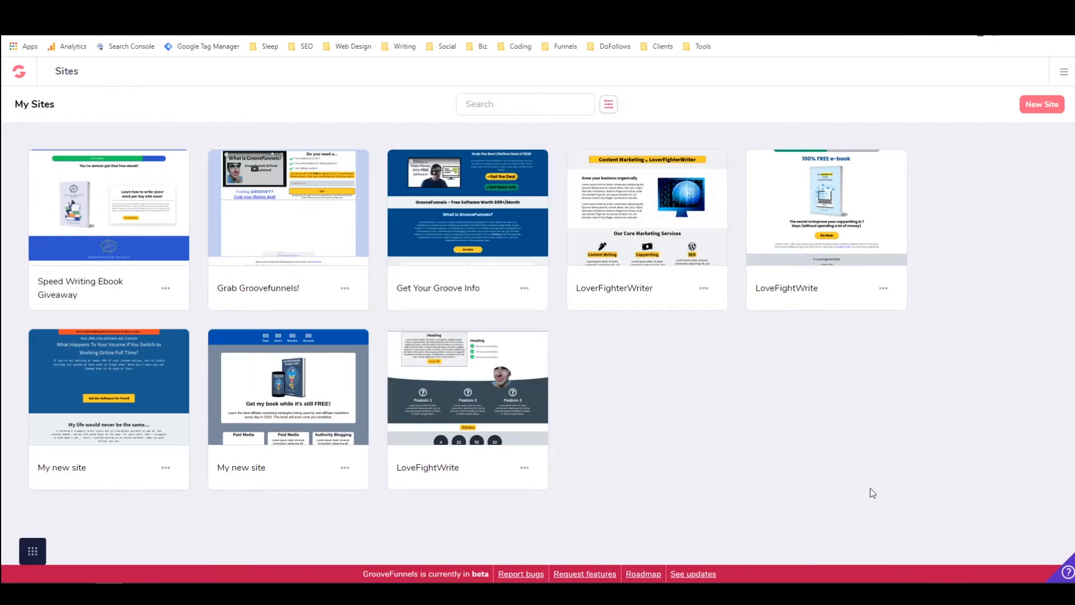
Start a new site and look through the available single-page templates
click(1034, 111)
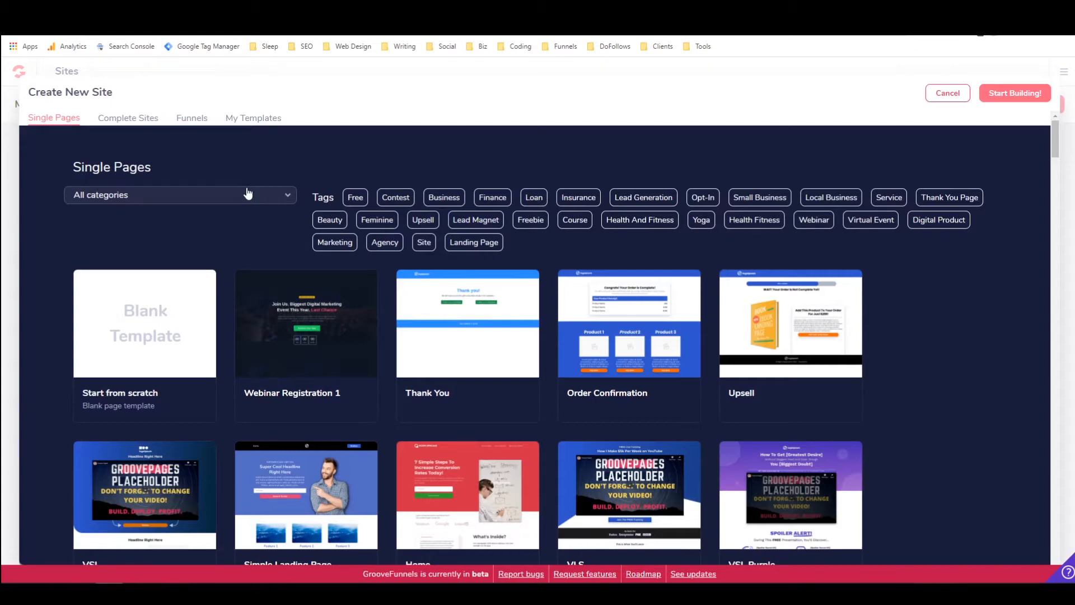
scroll(250, 192, down, 2)
scroll(249, 193, down, 4)
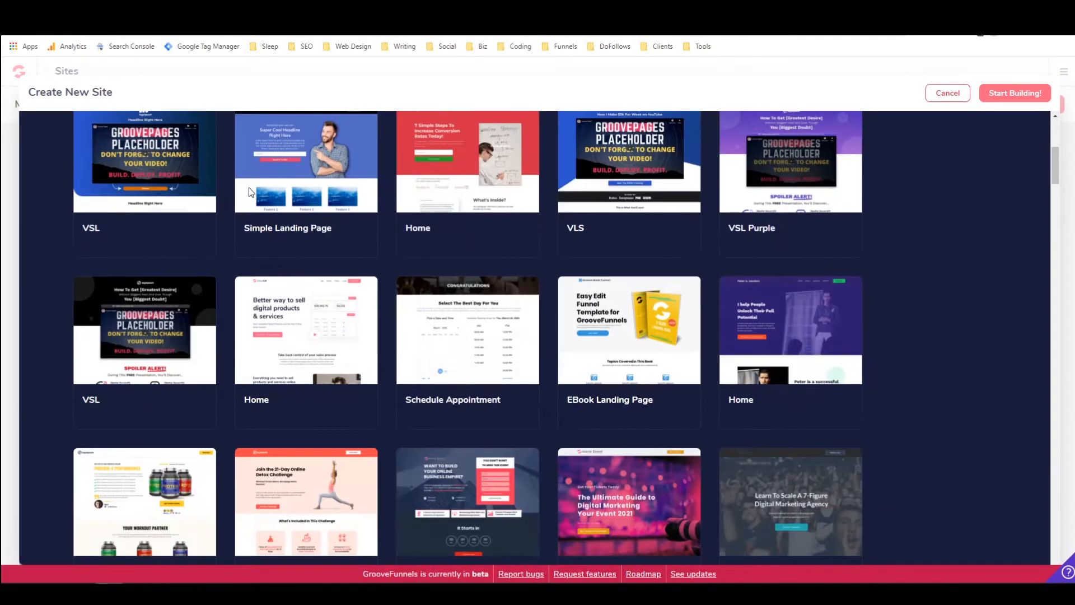
scroll(249, 193, down, 3)
scroll(251, 192, down, 2)
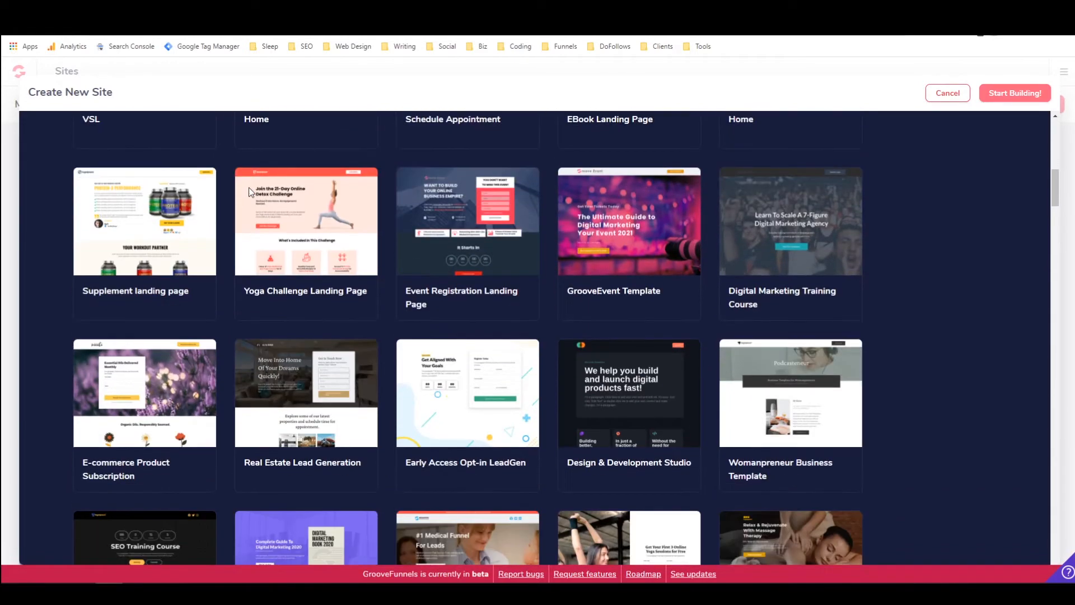
scroll(251, 192, down, 3)
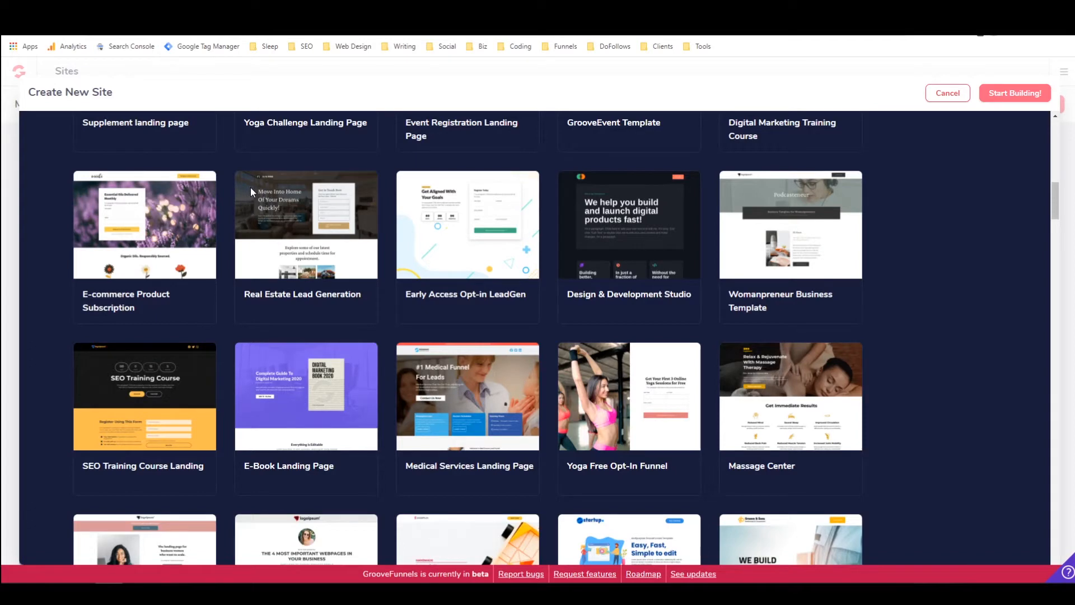
scroll(251, 189, down, 2)
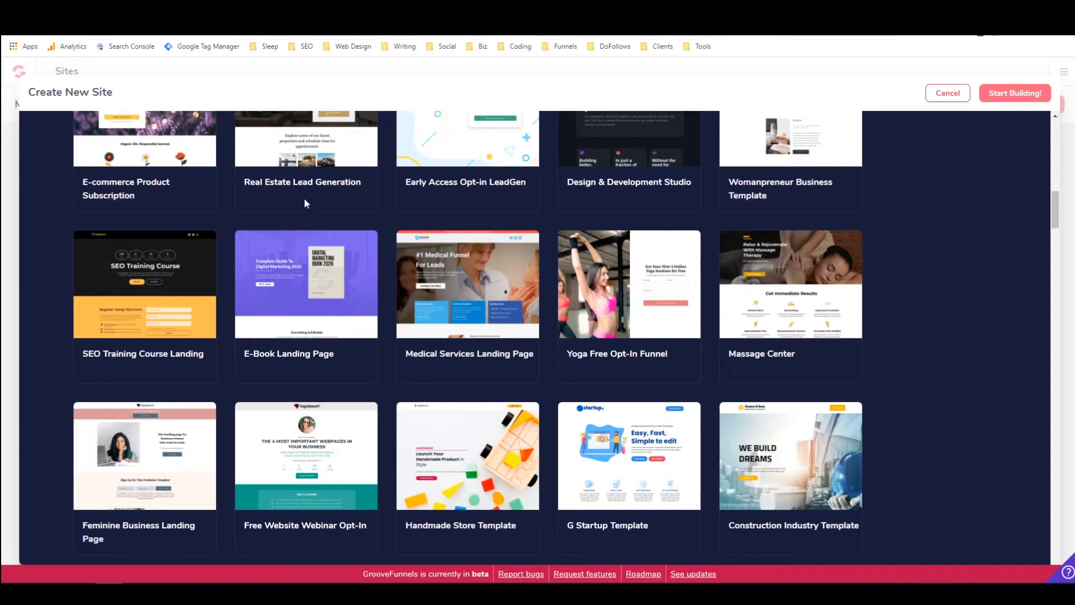
scroll(306, 202, down, 4)
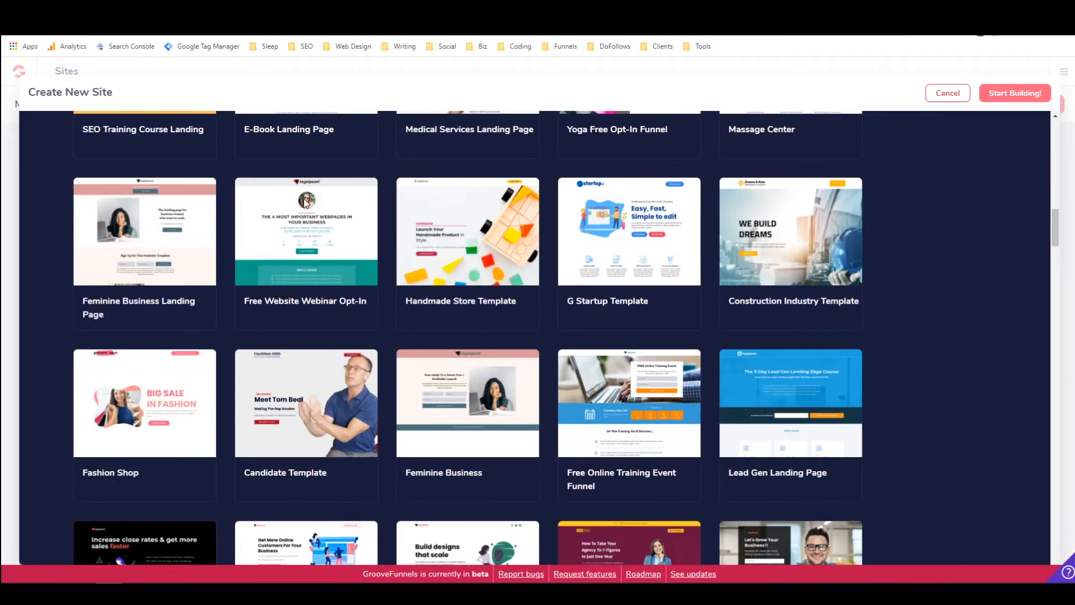
scroll(305, 201, down, 3)
scroll(304, 200, down, 3)
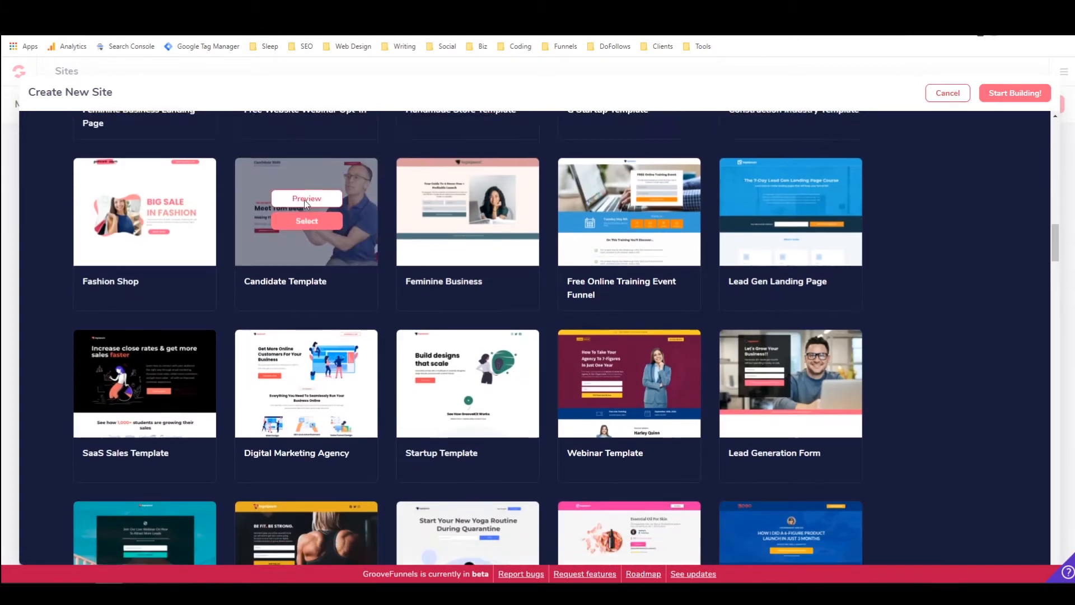
scroll(305, 199, down, 2)
scroll(304, 200, up, 15)
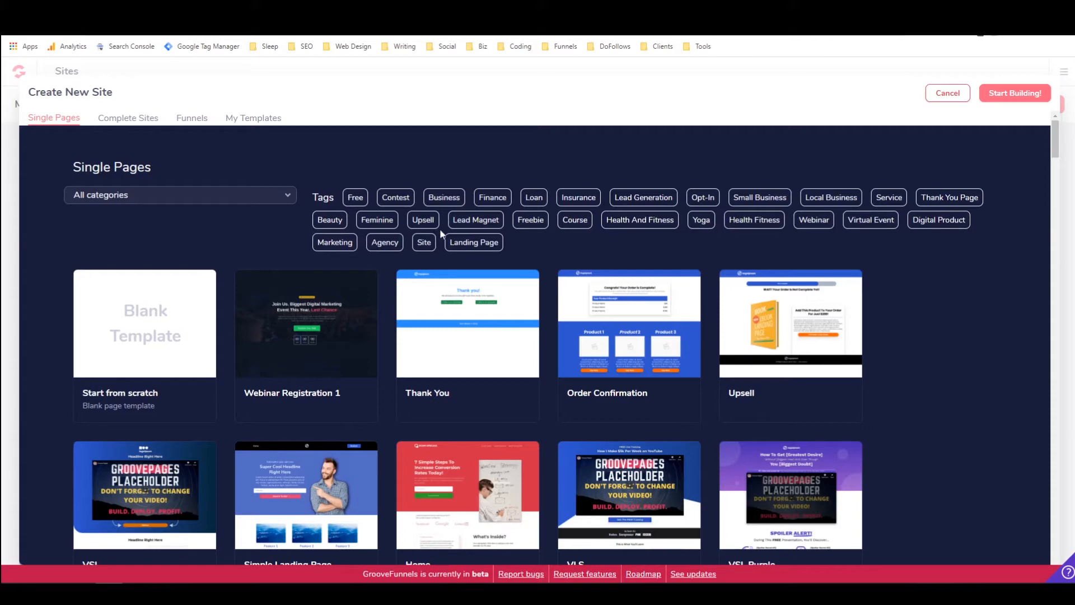
Filter the templates by the Lead Magnet tag and create the site "Martial Arts" from High-Converting Lead Magnet Thank You Page Upsell
click(479, 223)
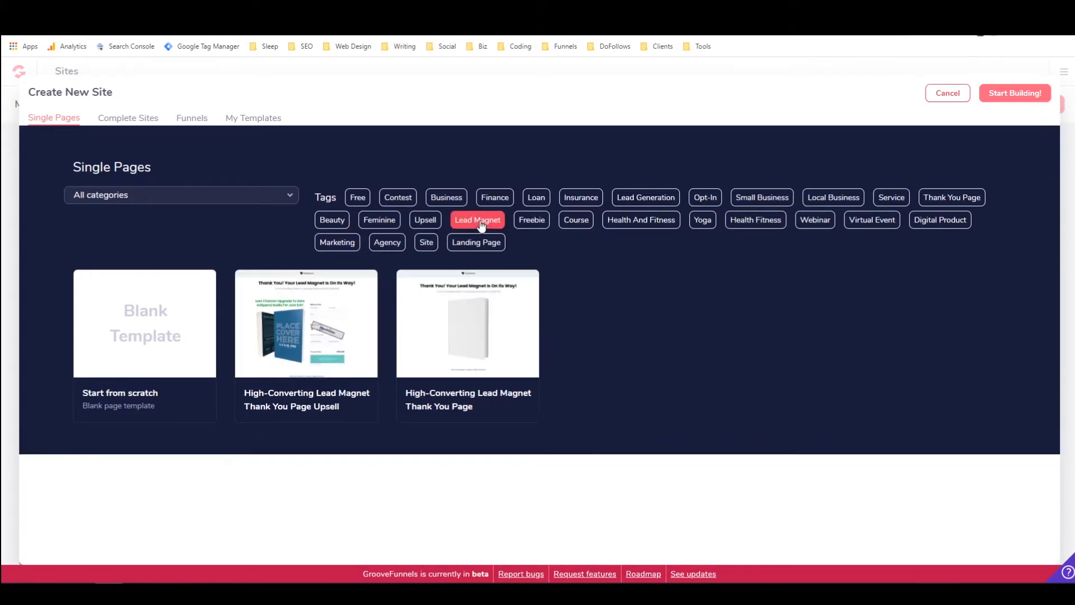
mouse_move(367, 281)
mouse_move(305, 333)
mouse_move(435, 346)
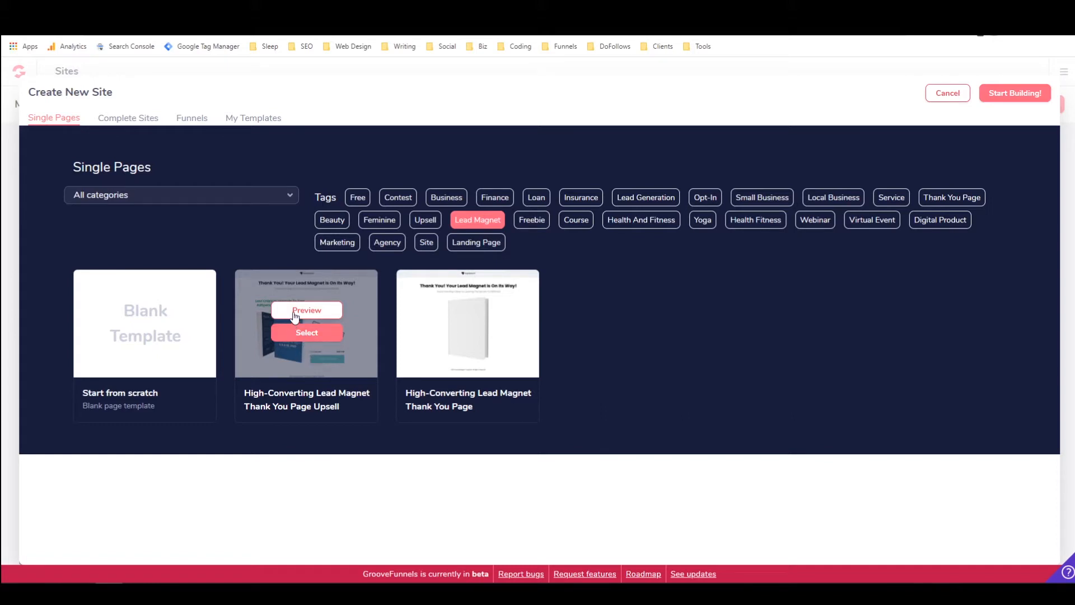
click(317, 336)
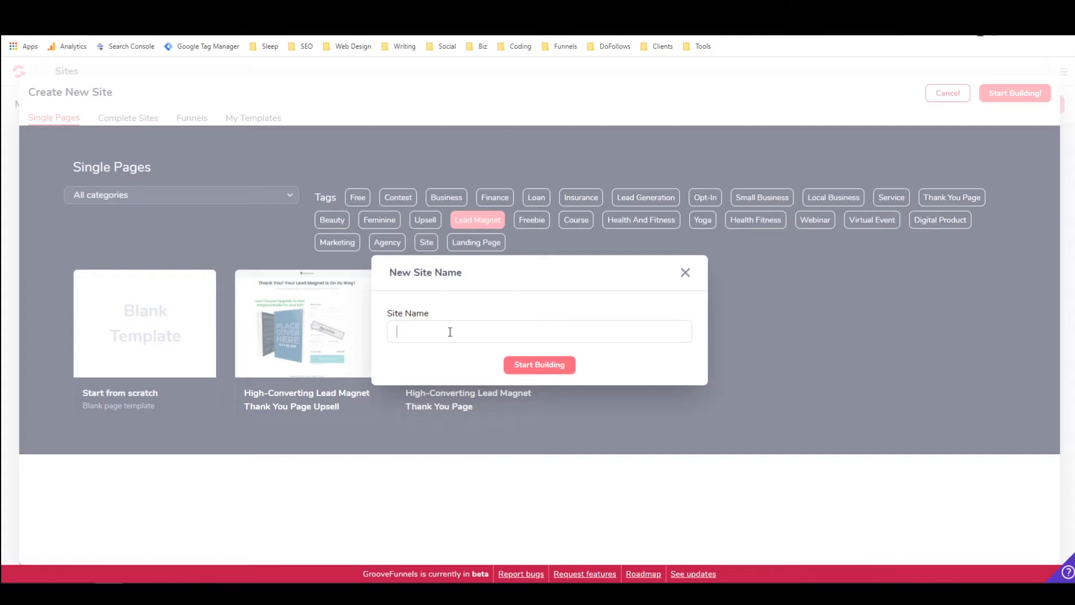
text(tial Arts)
click(524, 369)
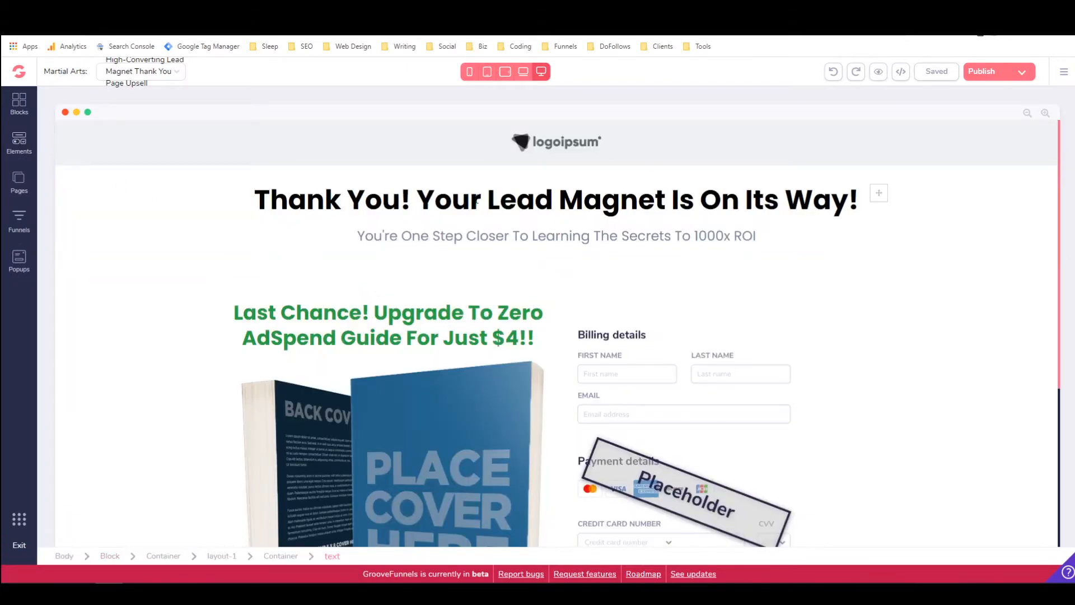
Examine the thank-you page from header to footer, including its book offer and the checkout form with its design settings
scroll(510, 208, down, 5)
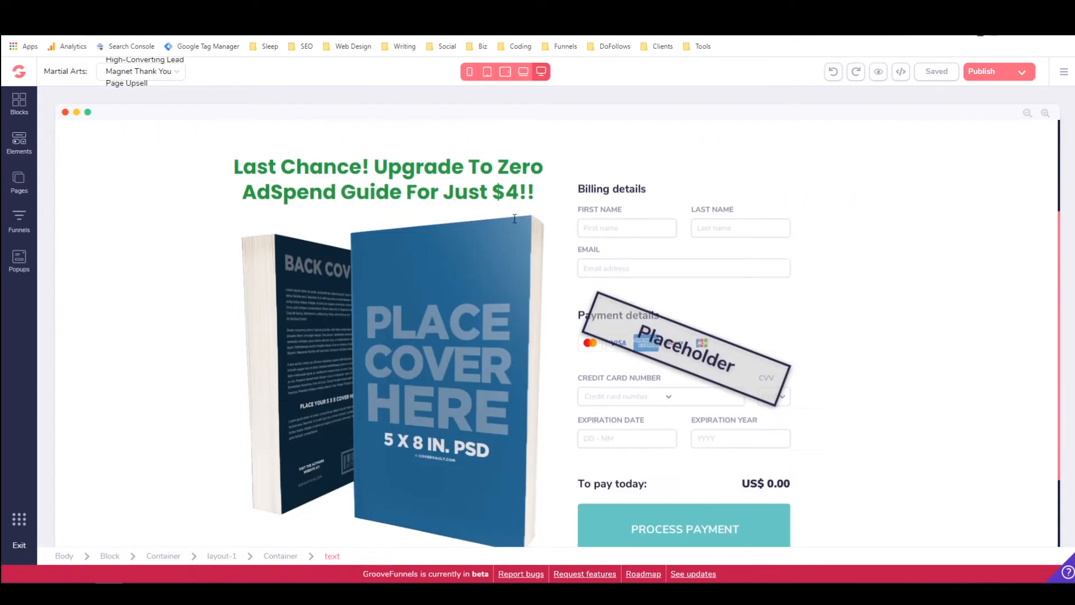
scroll(509, 207, up, 4)
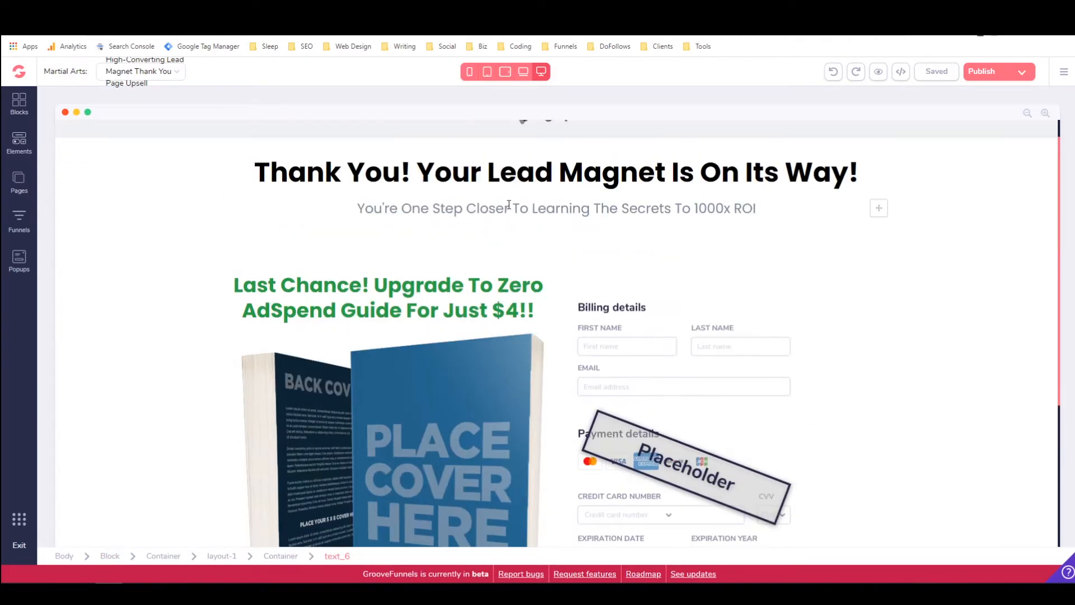
click(659, 330)
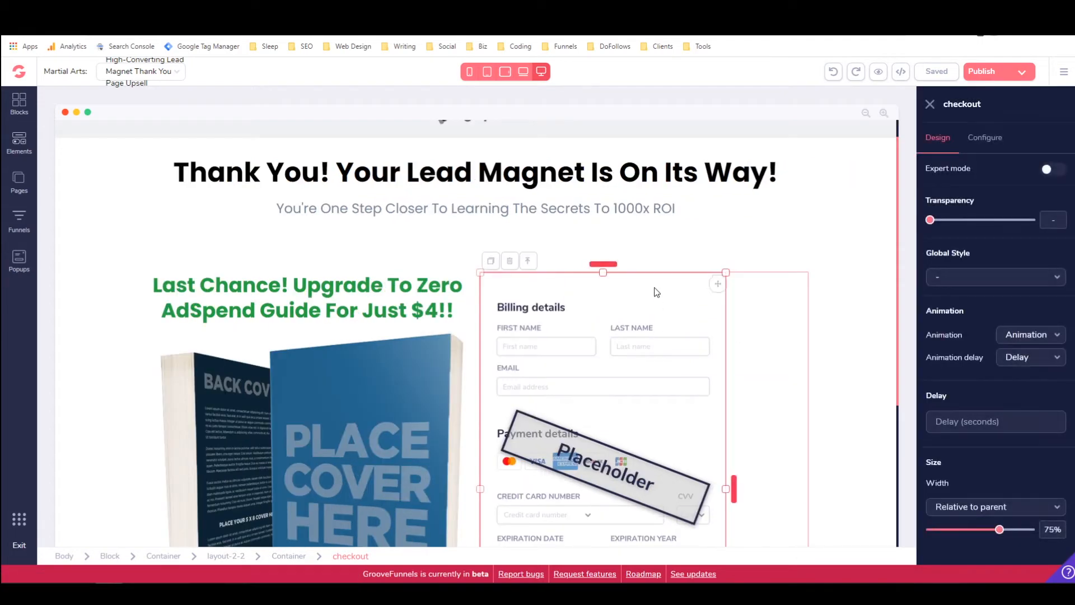
scroll(657, 296, down, 3)
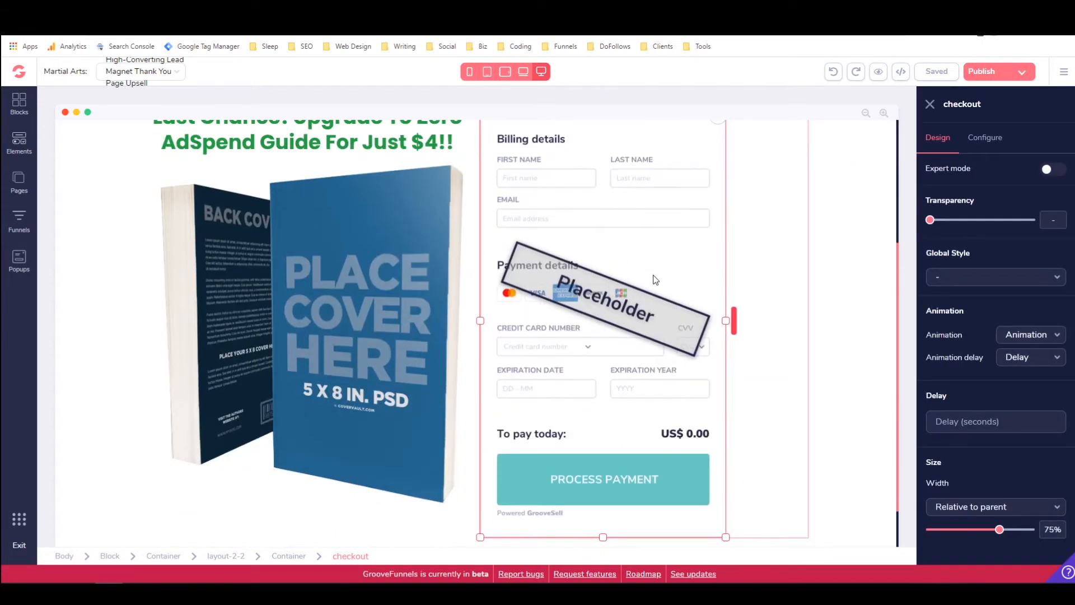
scroll(590, 320, up, 2)
scroll(589, 321, down, 3)
scroll(590, 320, up, 3)
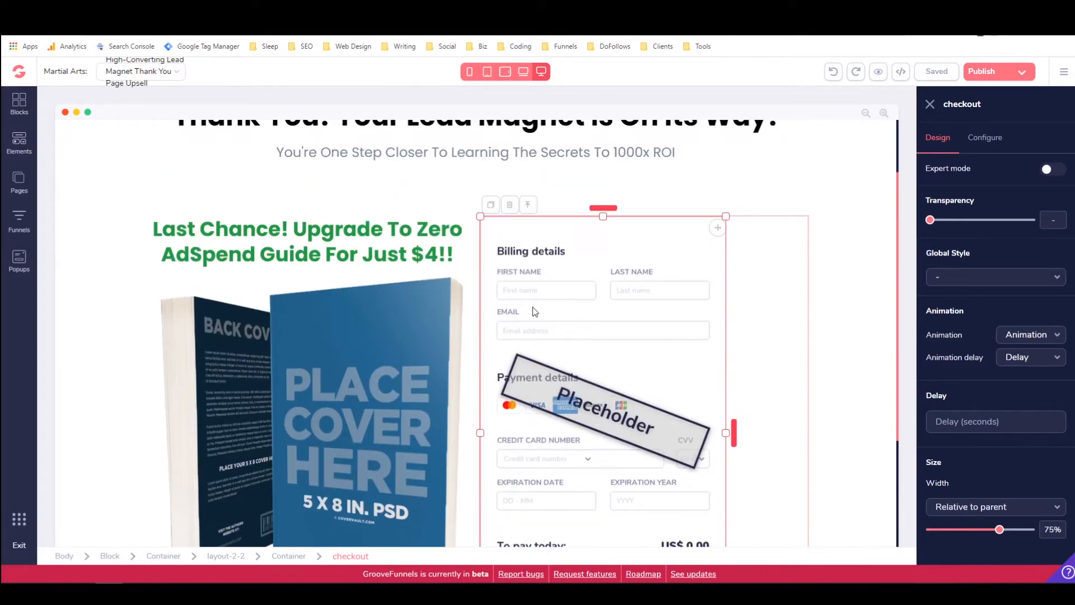
scroll(556, 281, down, 4)
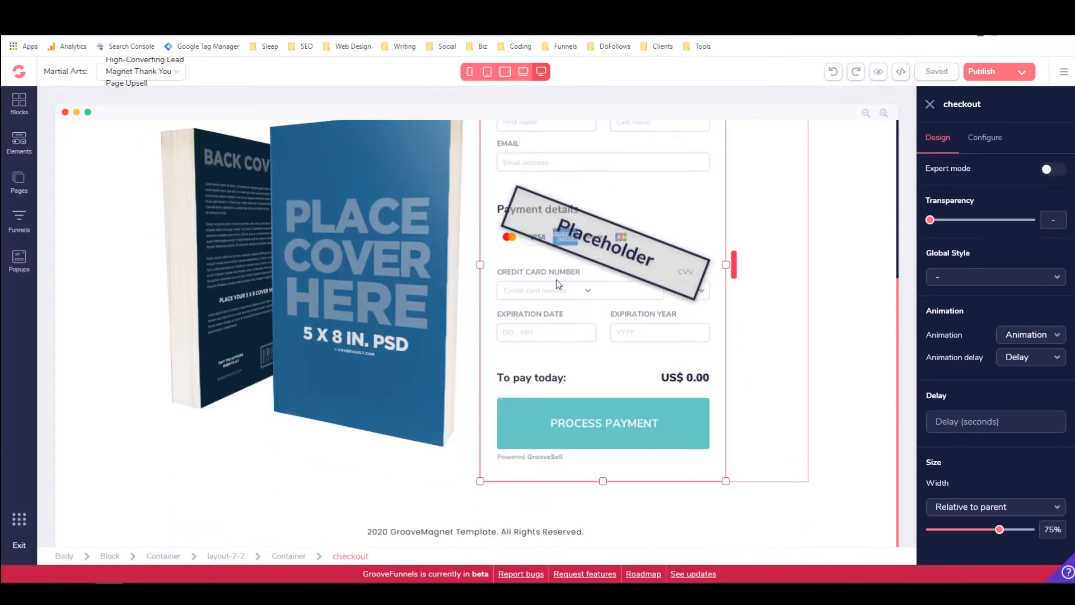
scroll(556, 280, up, 4)
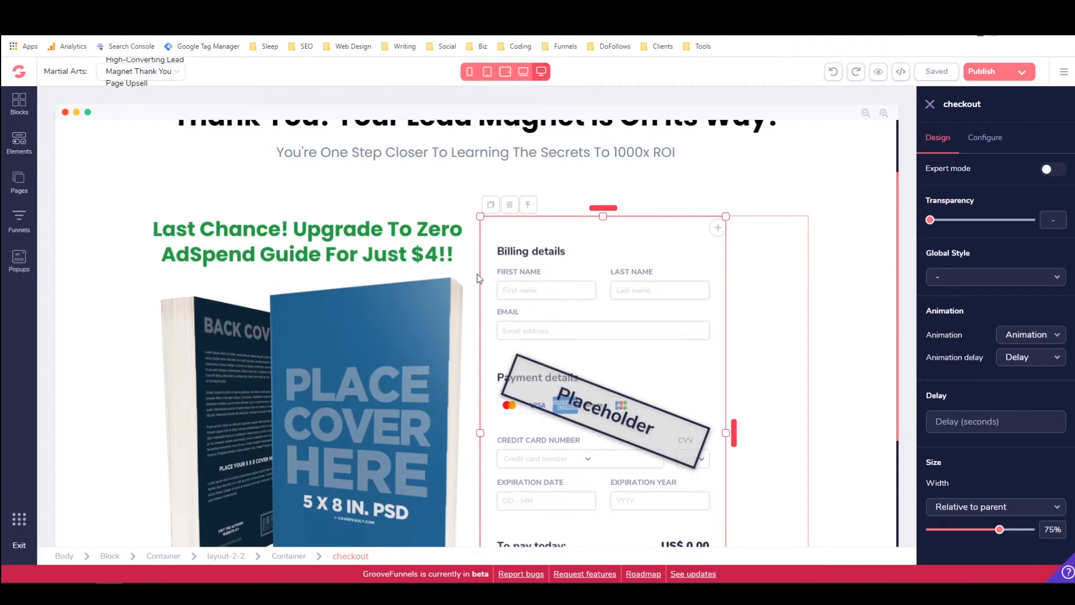
click(930, 107)
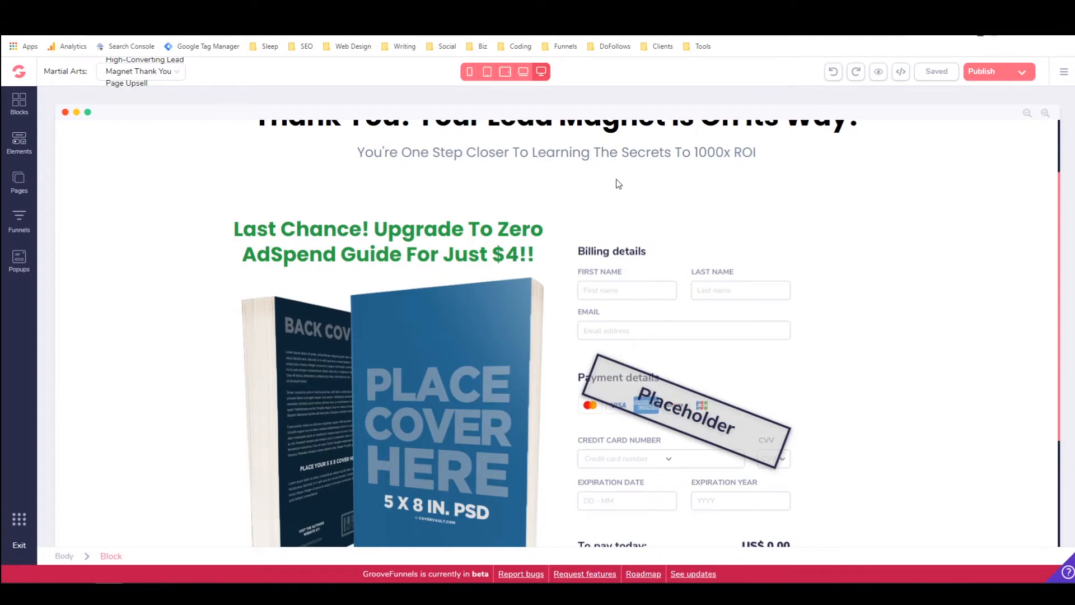
scroll(637, 178, up, 3)
click(609, 193)
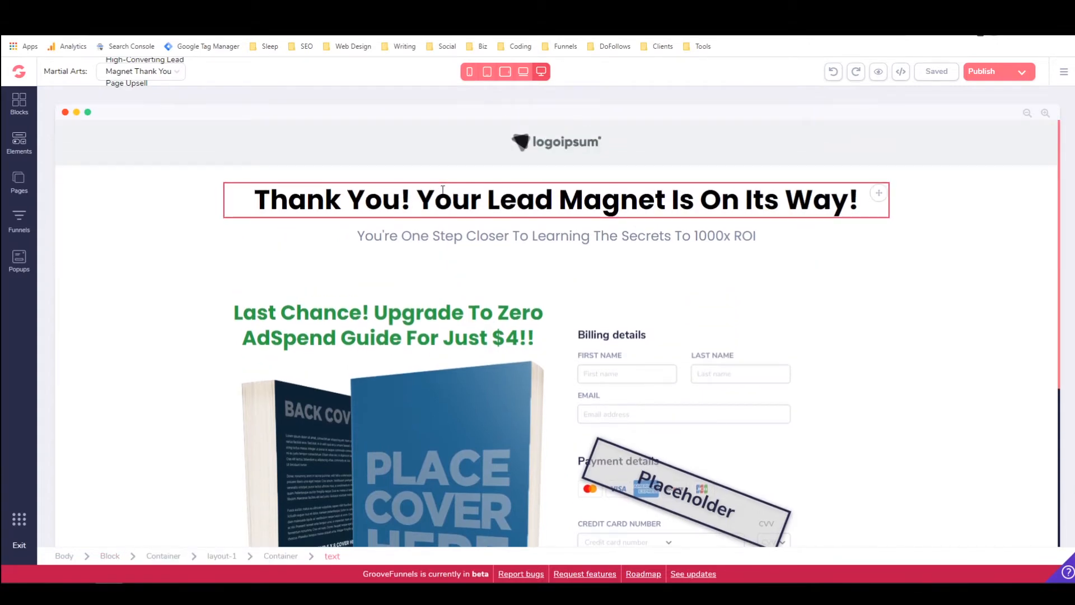
click(539, 134)
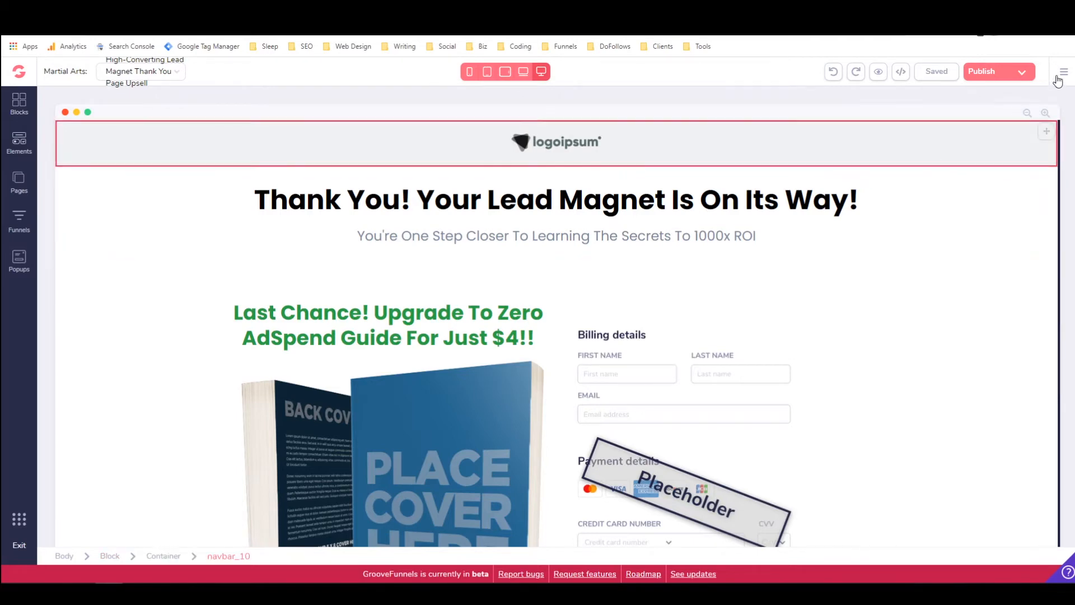
Set the site-wide font to roboto in the site settings
click(1063, 76)
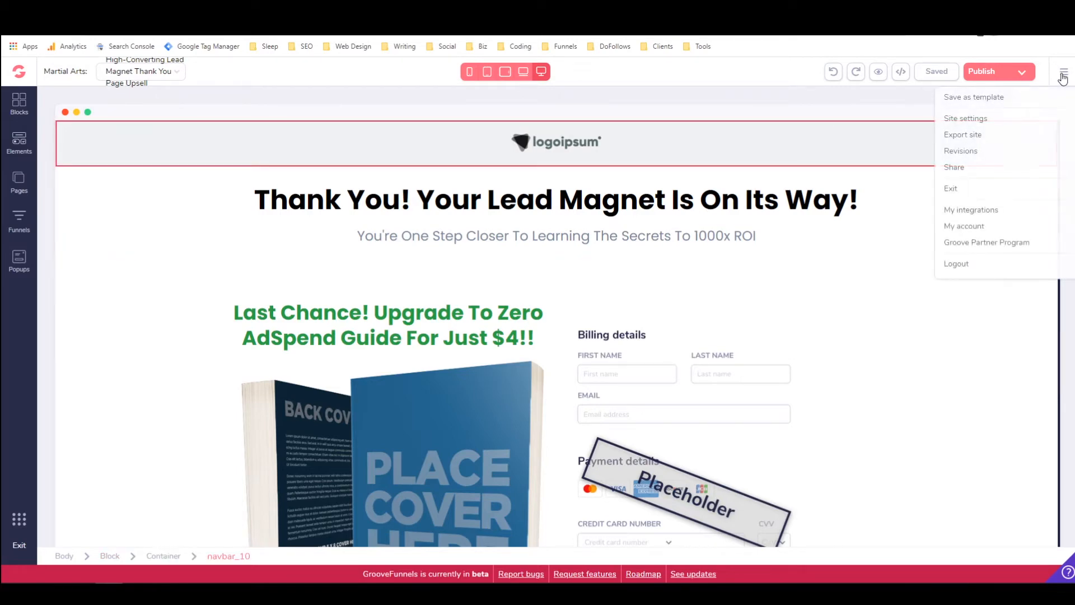
click(964, 120)
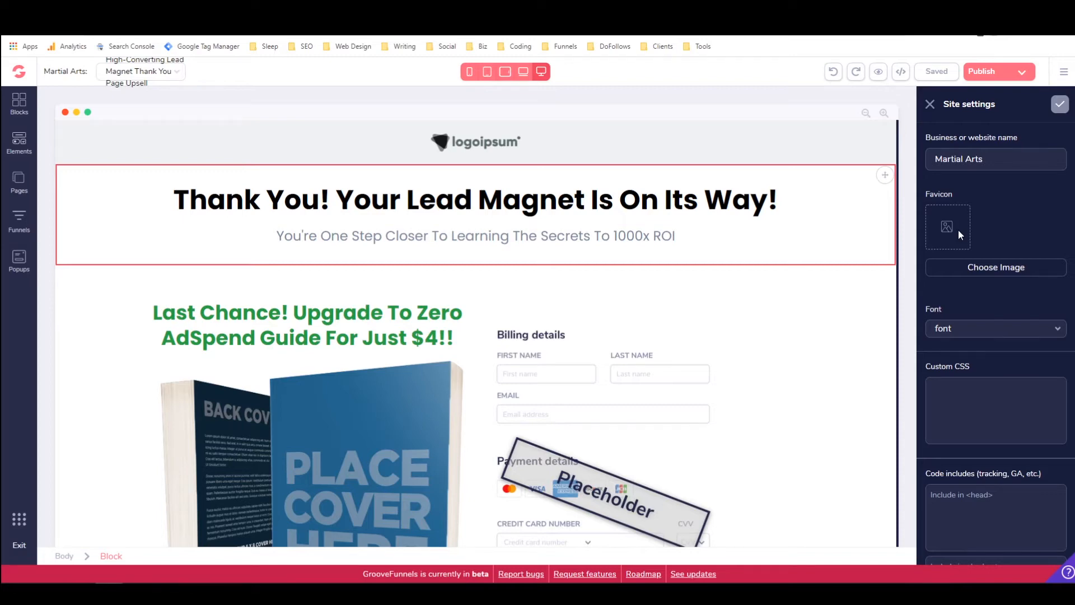
scroll(957, 224, down, 2)
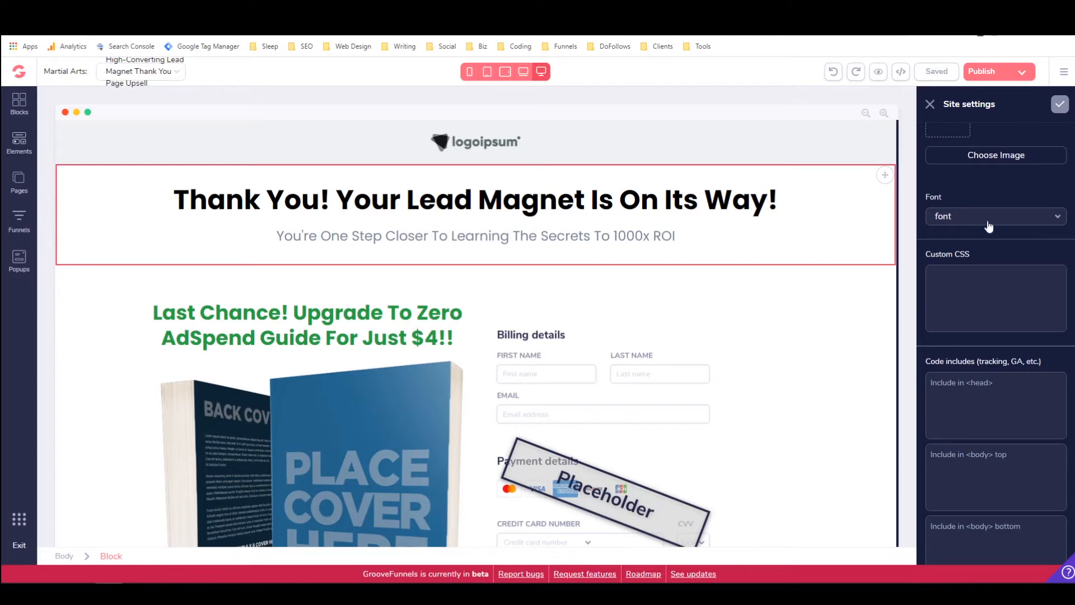
click(1022, 217)
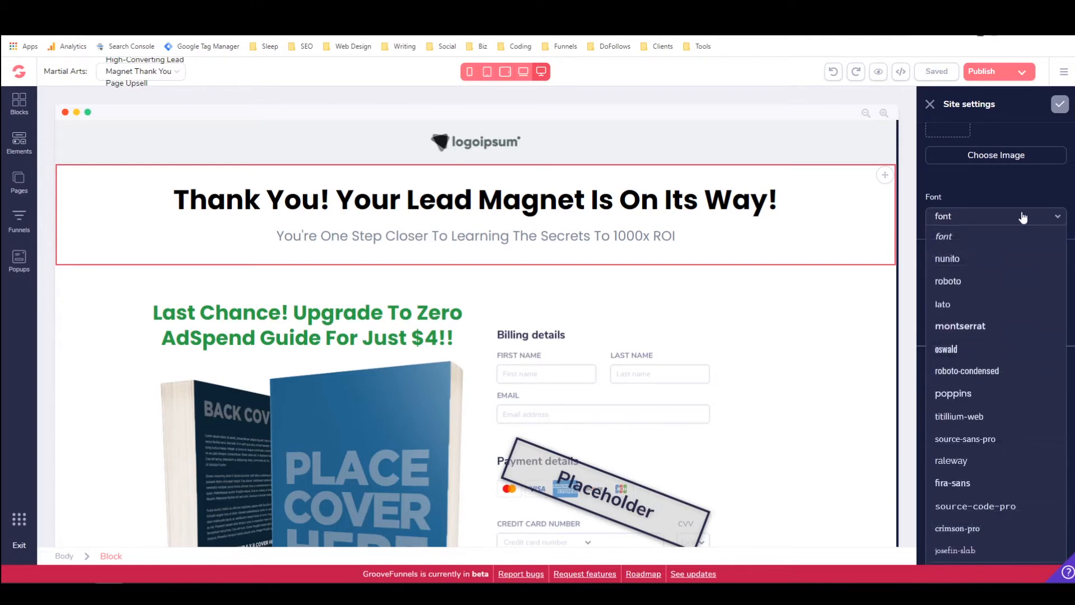
click(976, 278)
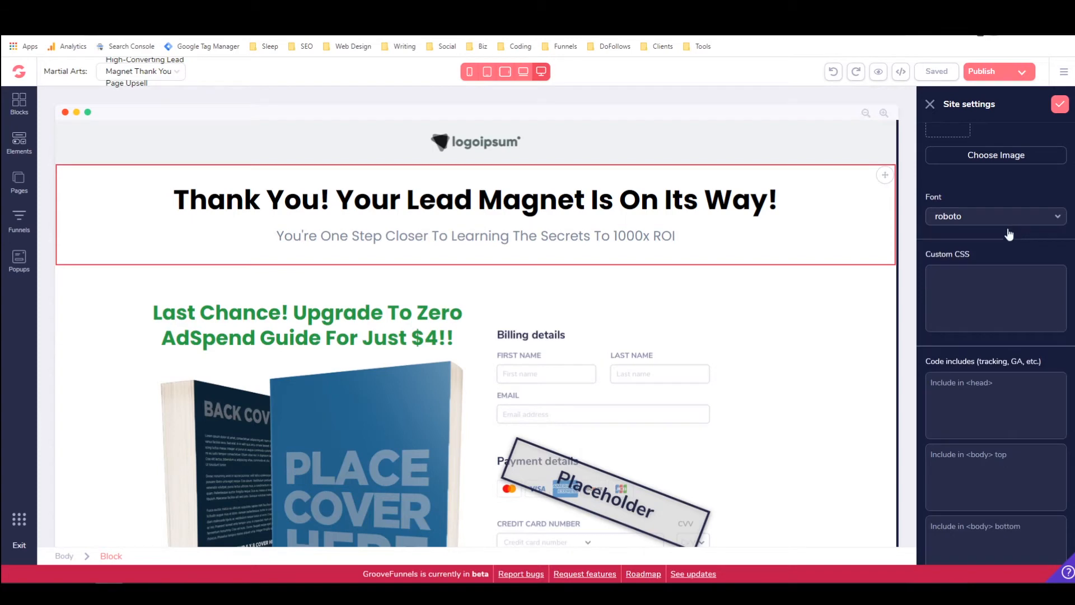
Review the code includes and Open Graph options, and close the site settings without saving
scroll(984, 273, down, 2)
scroll(983, 274, down, 2)
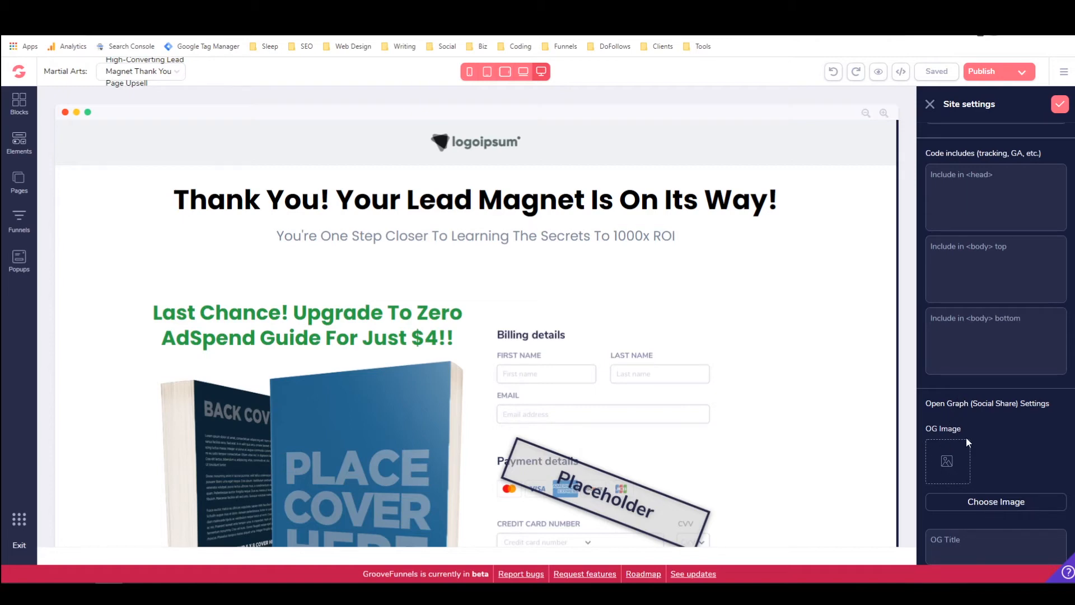
scroll(953, 410, up, 6)
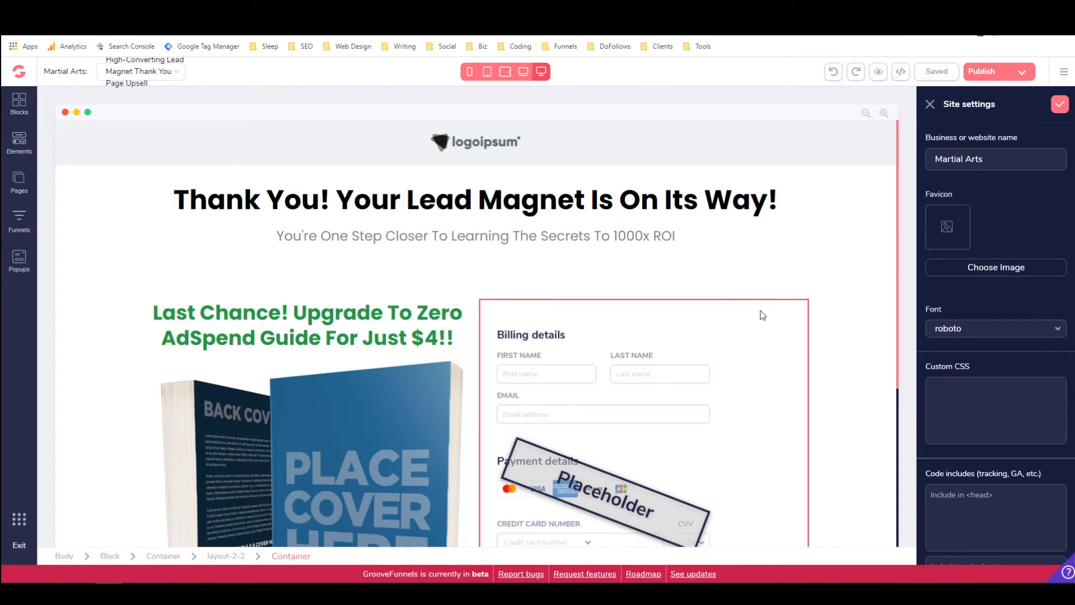
click(930, 106)
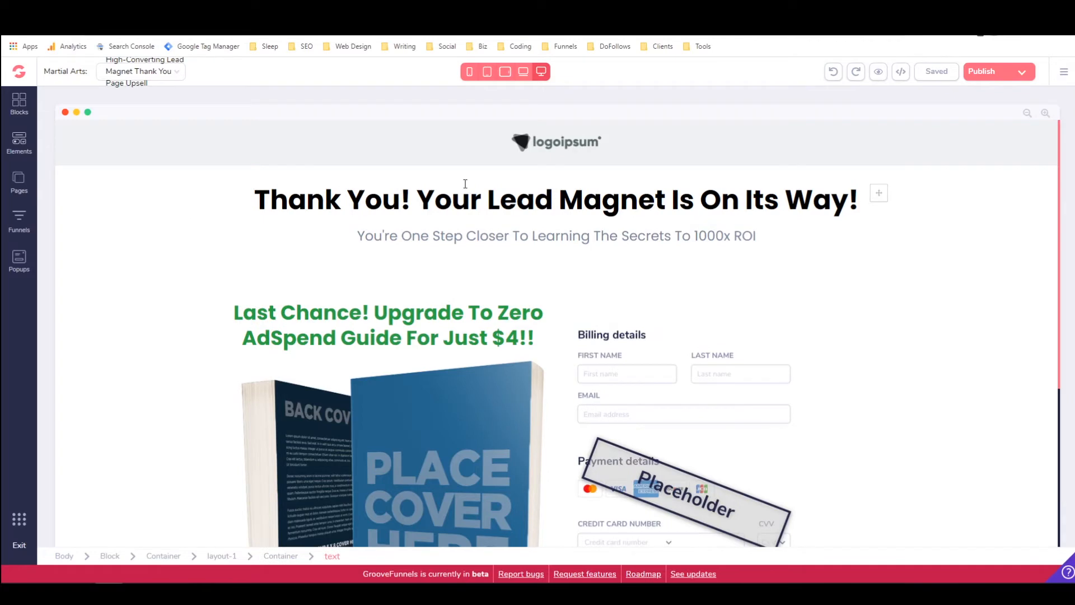
Set both the page name and the page title of the thank-you page to "Martial Arts Landing Page"
click(21, 180)
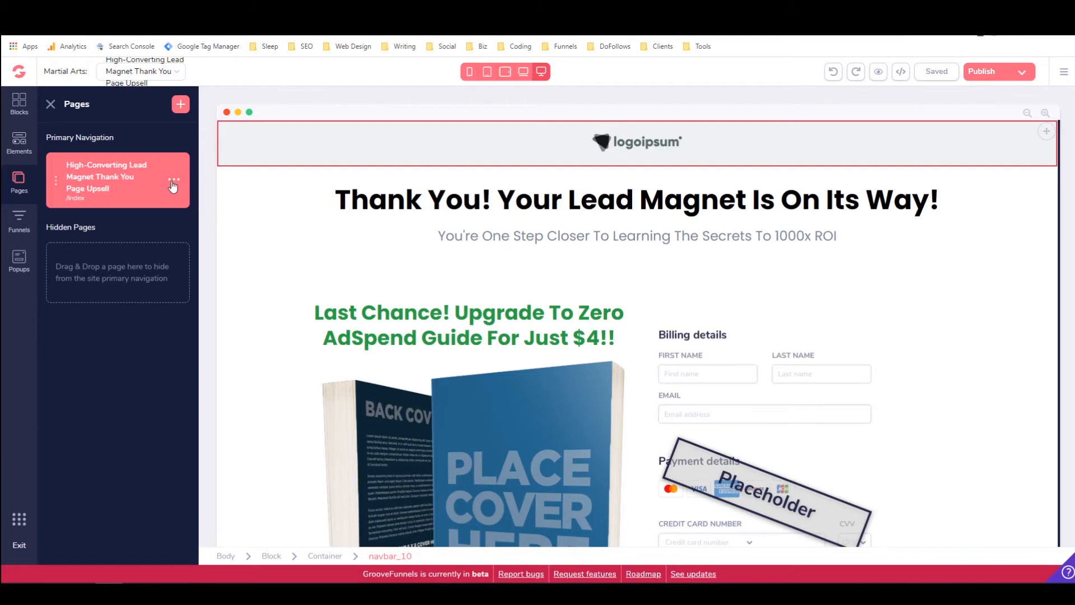
click(174, 183)
click(91, 211)
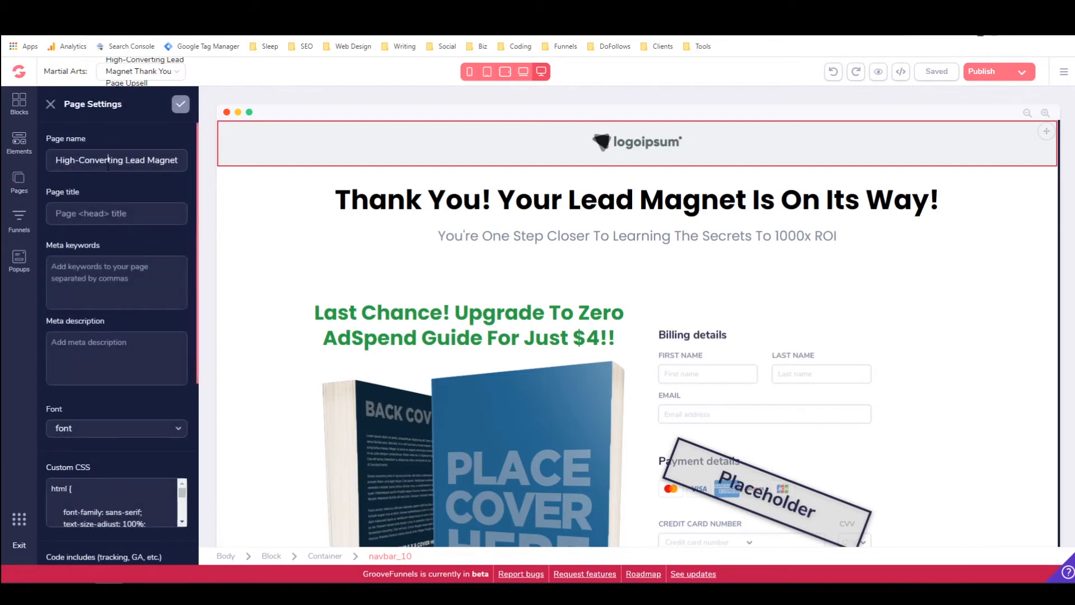
triple_click(108, 162)
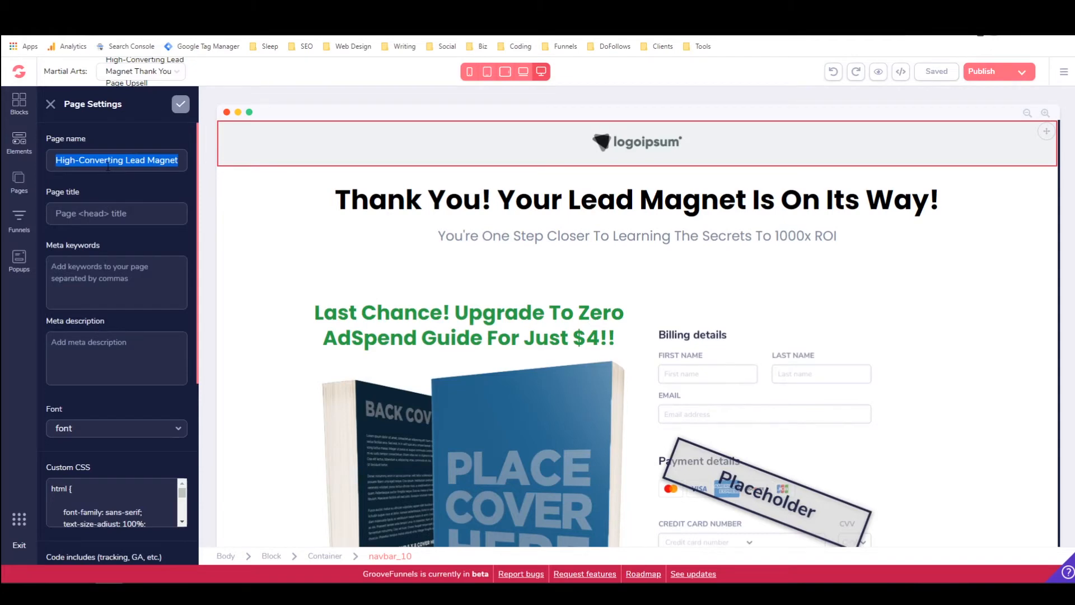
text(Martial Arts Landing Page)
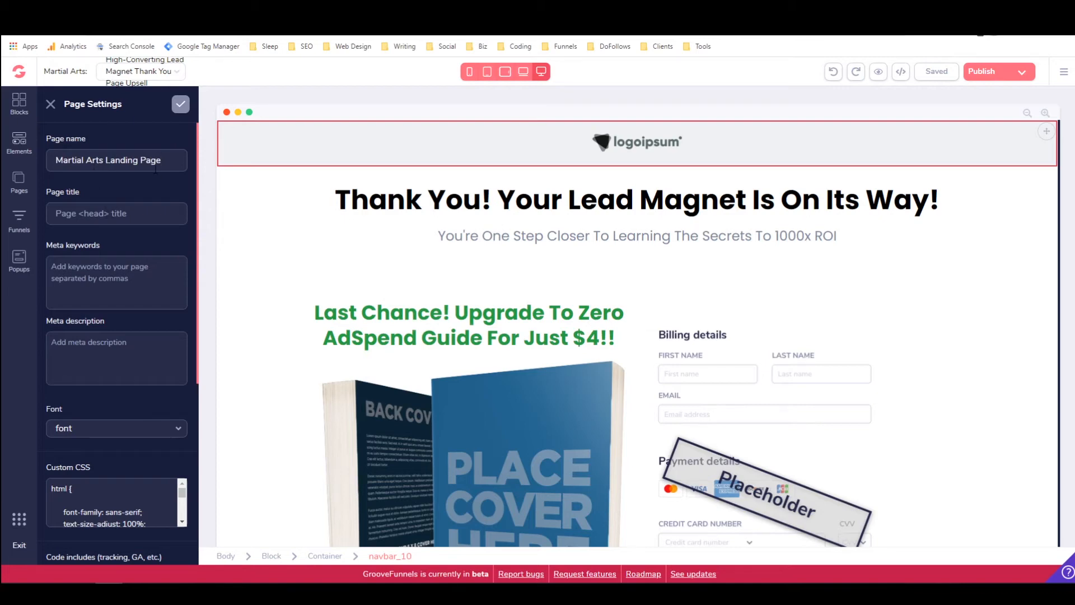
key(ctrl+a)
key(ctrl+c)
click(143, 204)
key(ctrl+v)
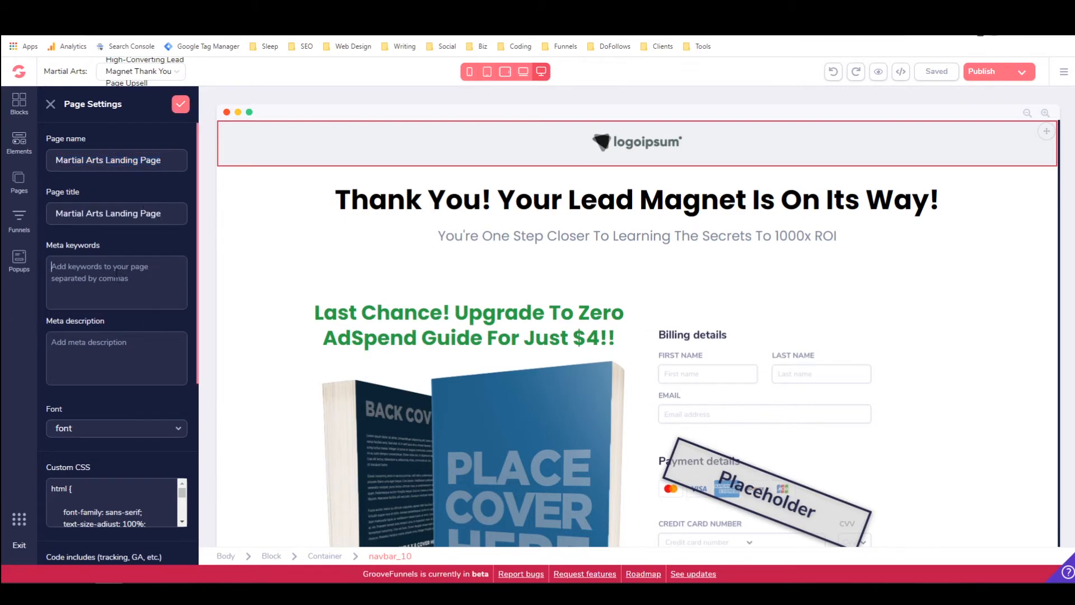
Look through the font choices in the page settings, leaving the page font at its default
scroll(132, 280, down, 2)
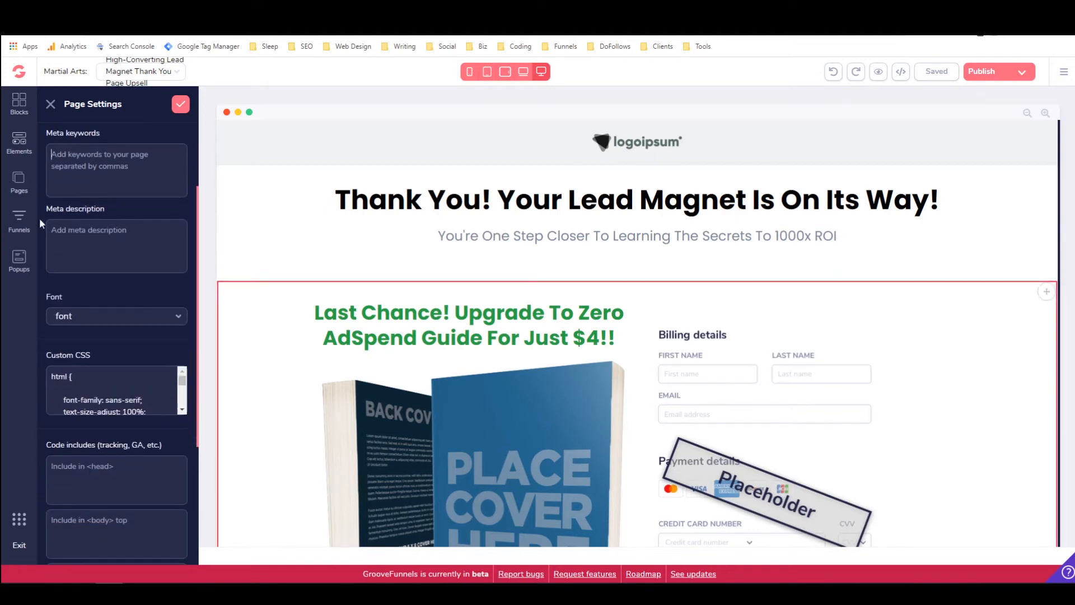
scroll(132, 280, down, 2)
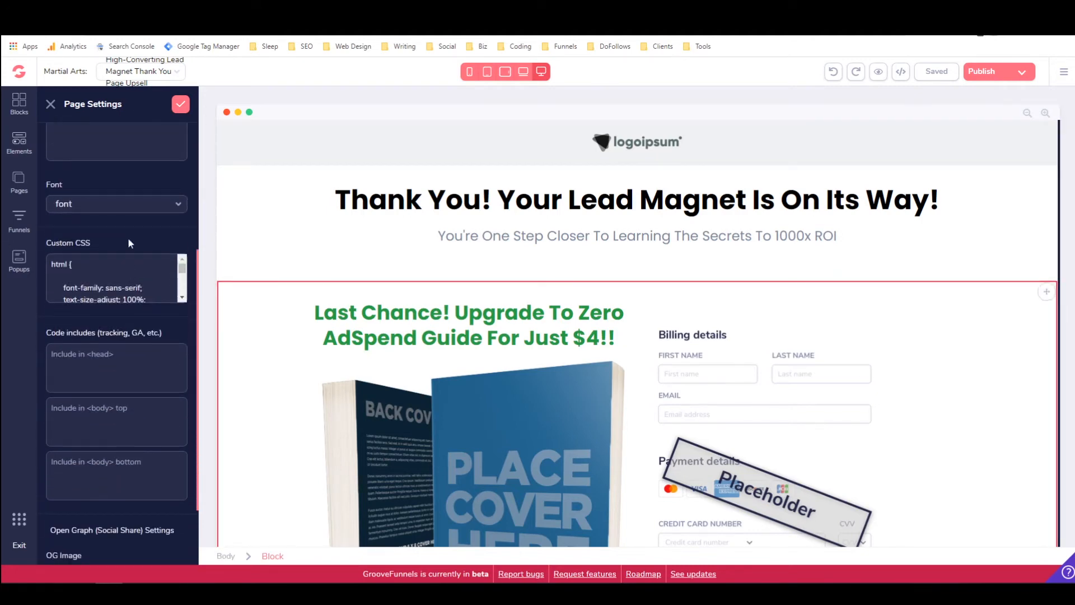
click(167, 209)
click(122, 267)
click(145, 202)
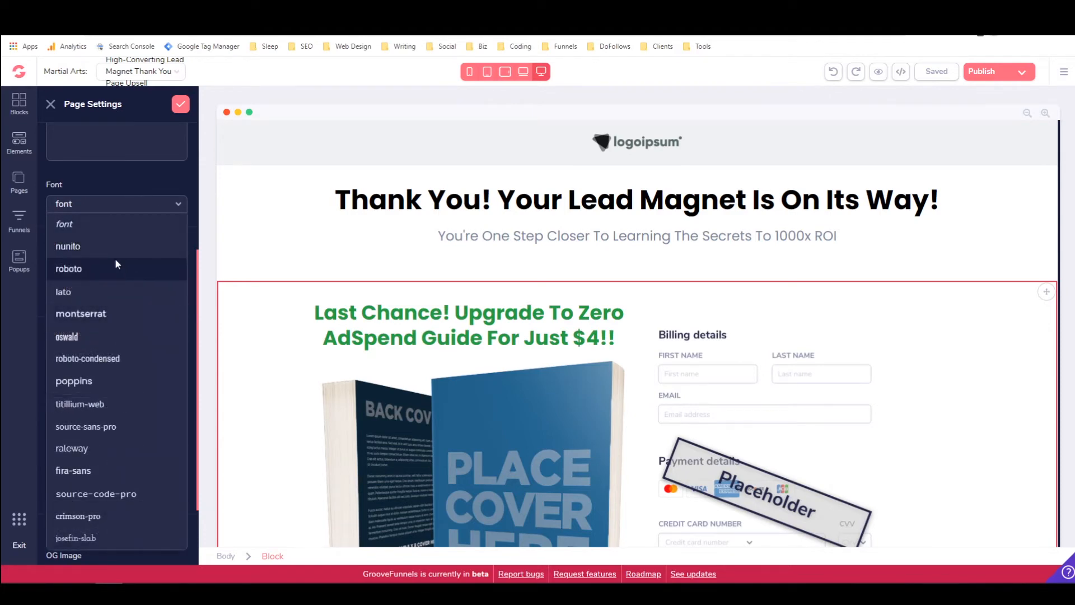
click(131, 220)
click(419, 220)
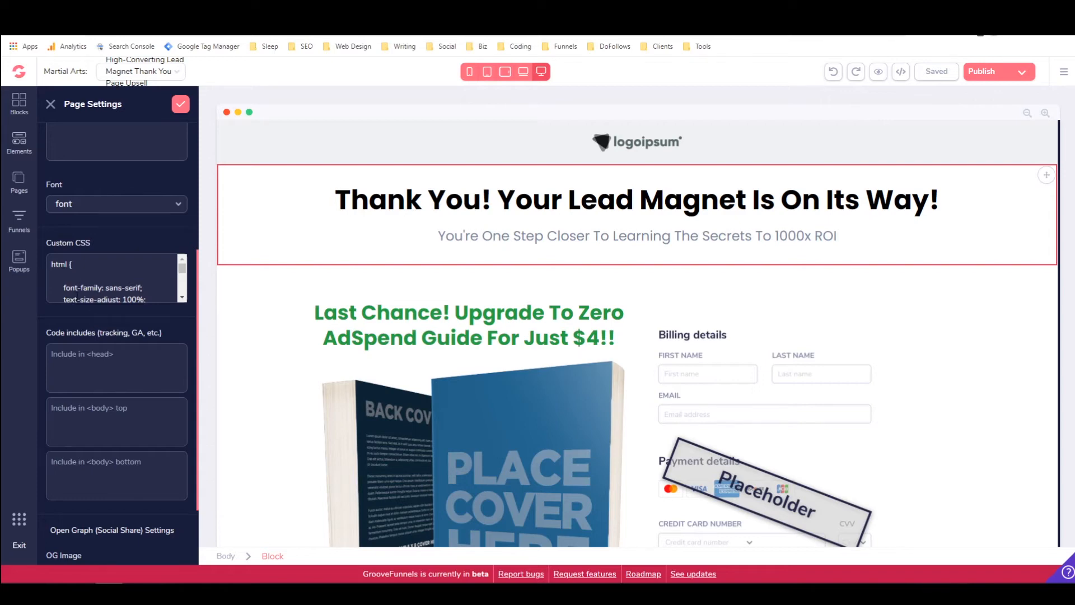
Review the page's custom CSS, code includes and Open Graph options, and save the page settings
mouse_move(183, 269)
mouse_down()
mouse_move(184, 294)
mouse_move(183, 265)
mouse_up()
scroll(147, 286, down, 3)
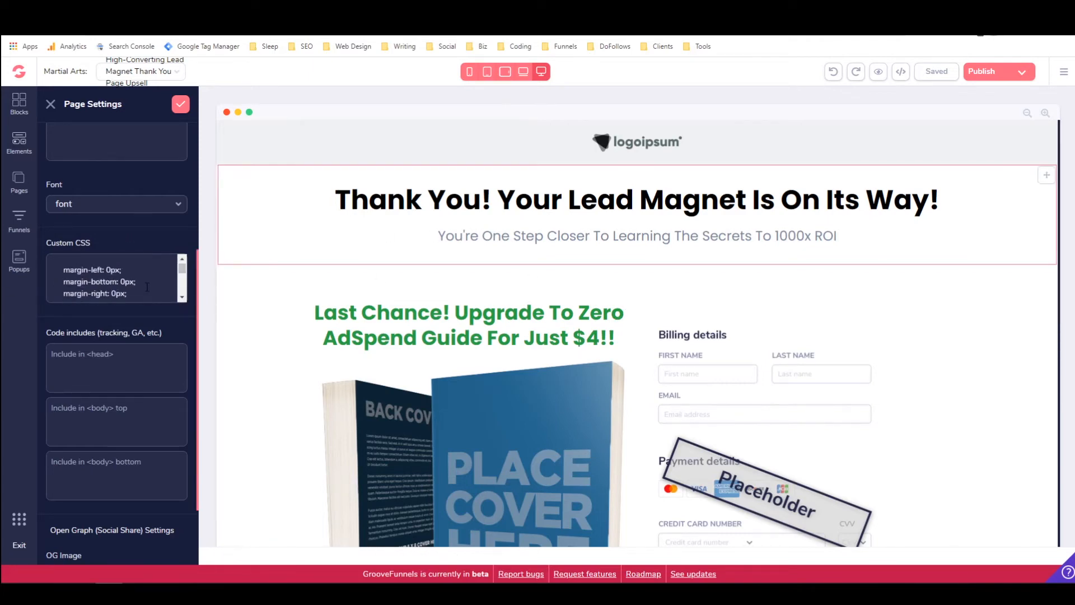
scroll(146, 287, down, 3)
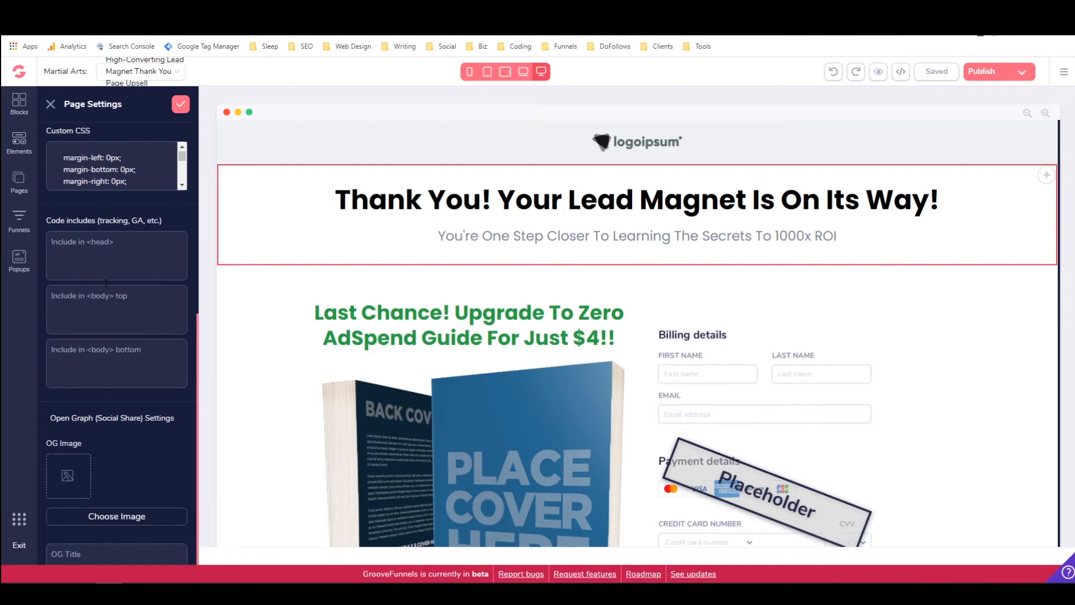
scroll(164, 341, down, 1)
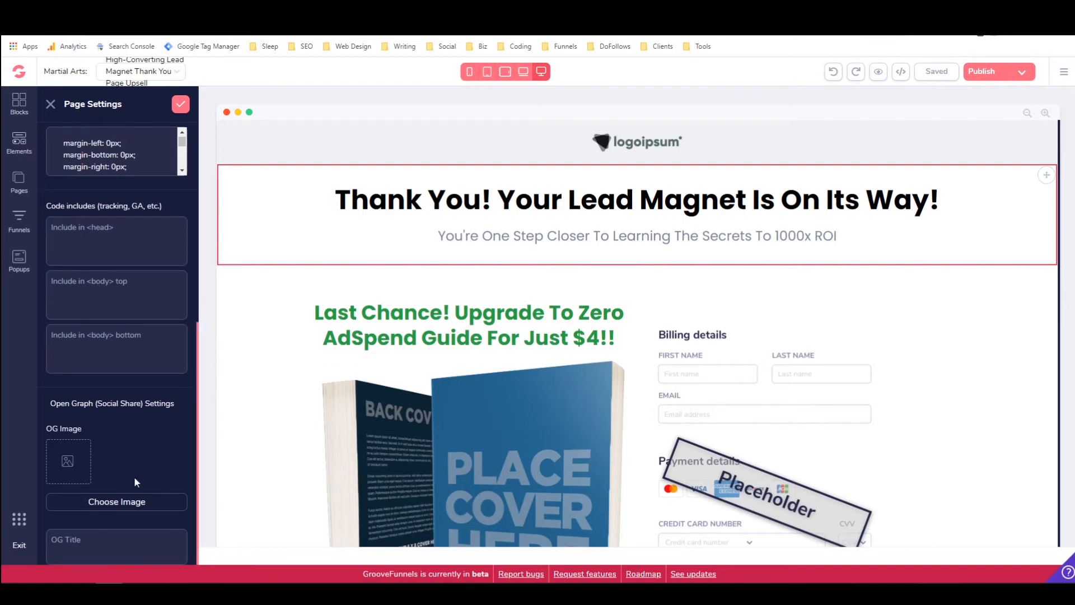
scroll(132, 378, up, 6)
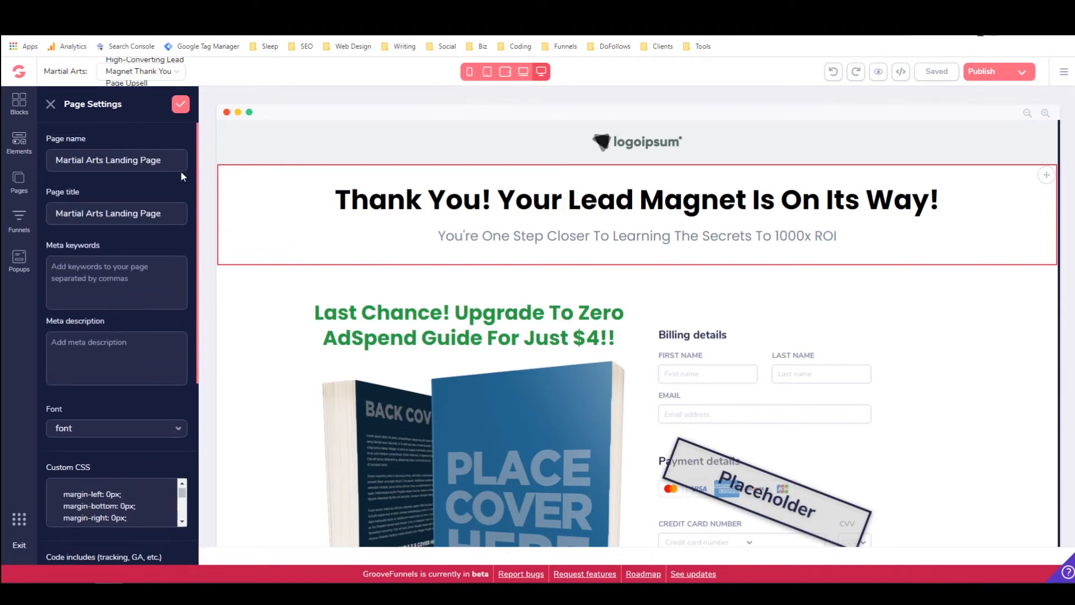
click(180, 105)
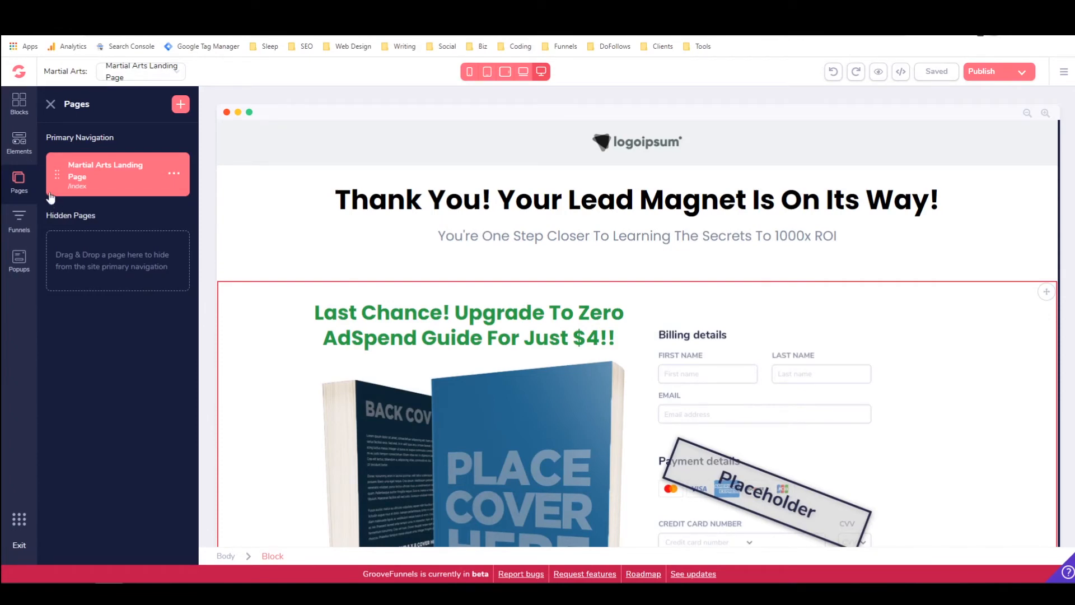
Look over the available funnel templates and create a new blank funnel for the site
click(20, 218)
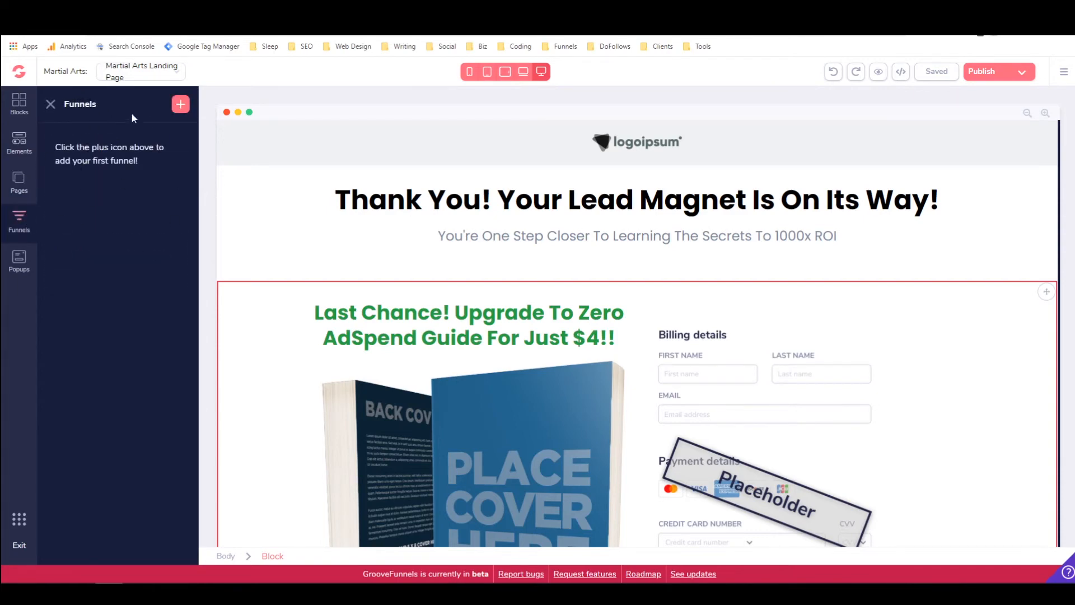
click(179, 105)
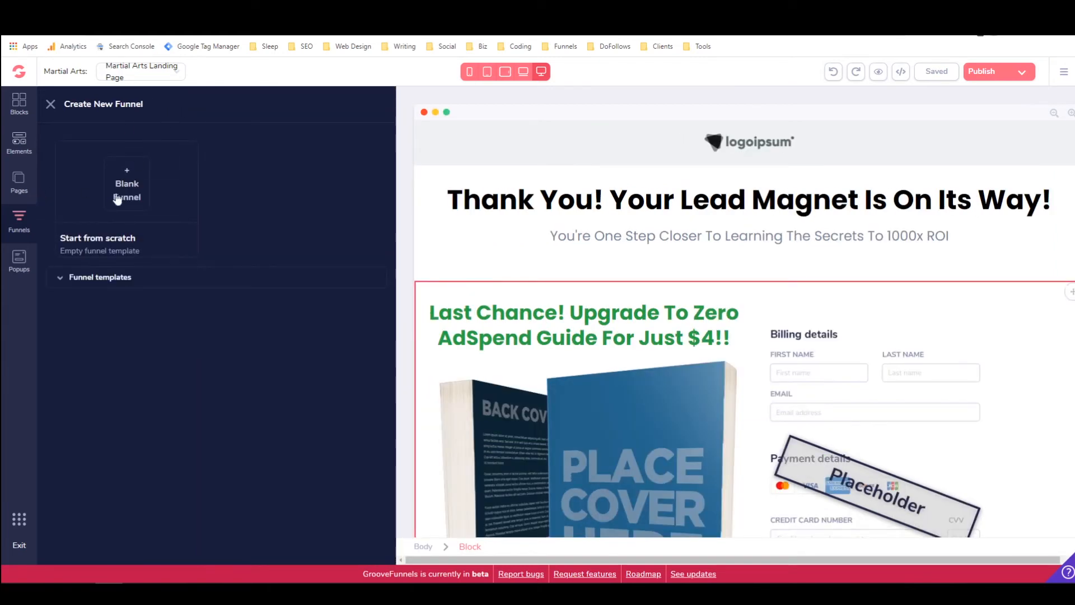
click(61, 279)
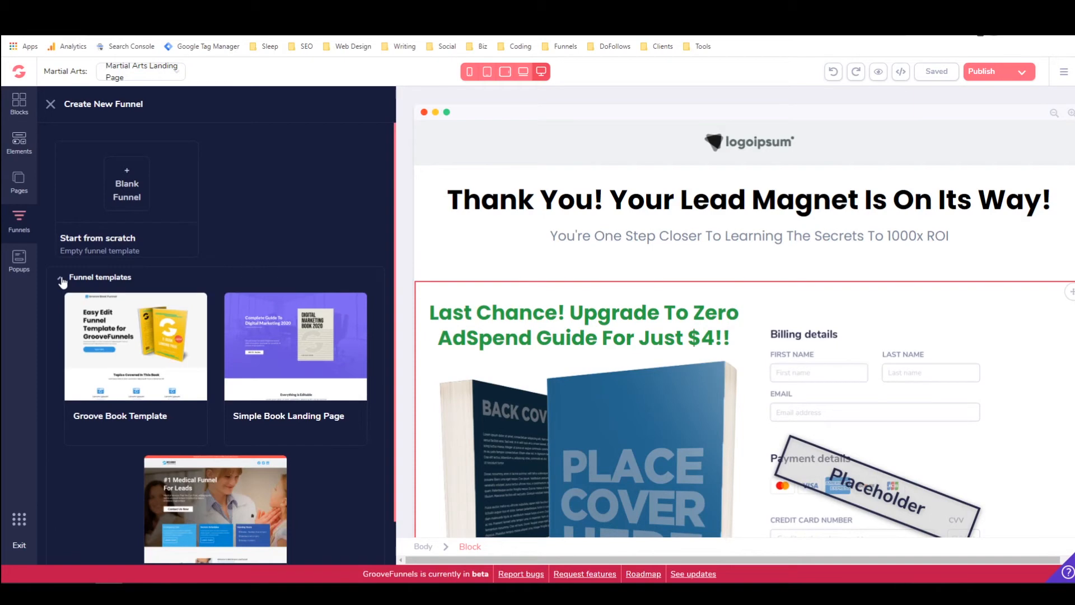
click(61, 278)
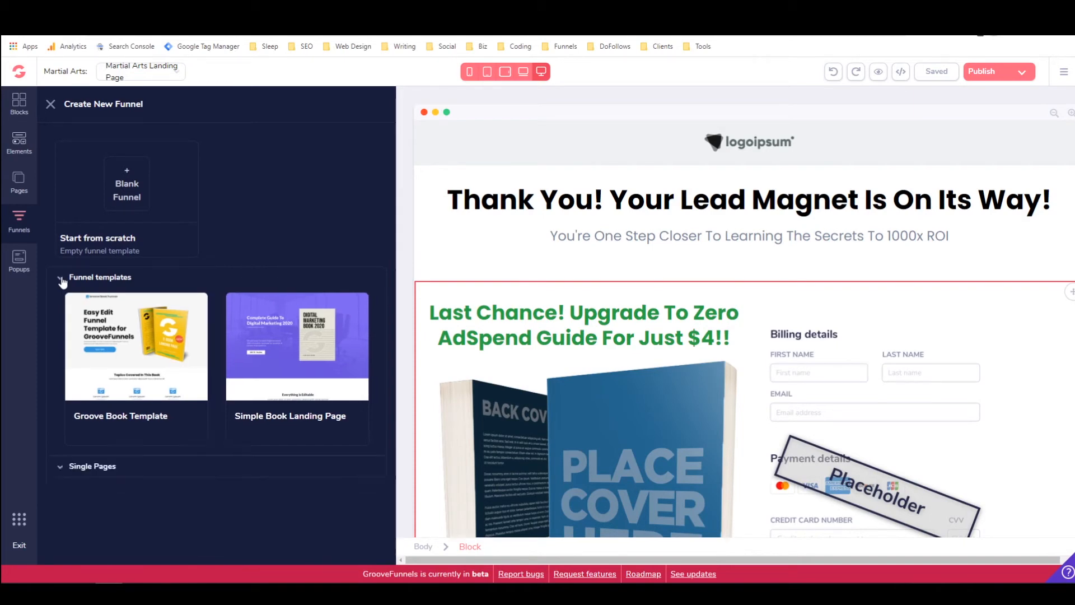
click(124, 187)
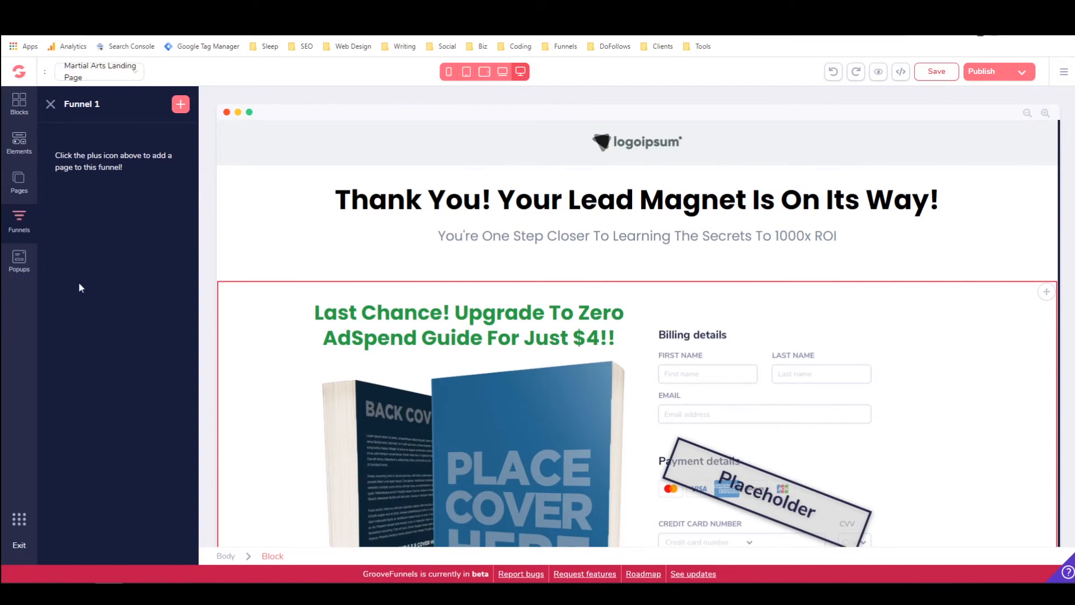
Start adding a page to the new funnel and browse the pre-designed page templates
click(178, 105)
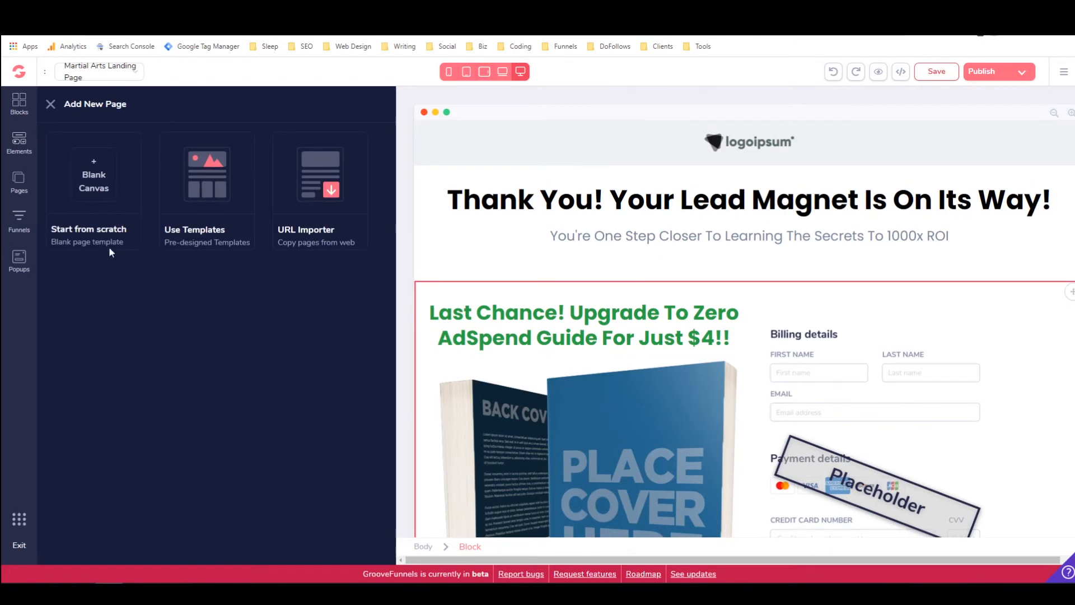
click(220, 180)
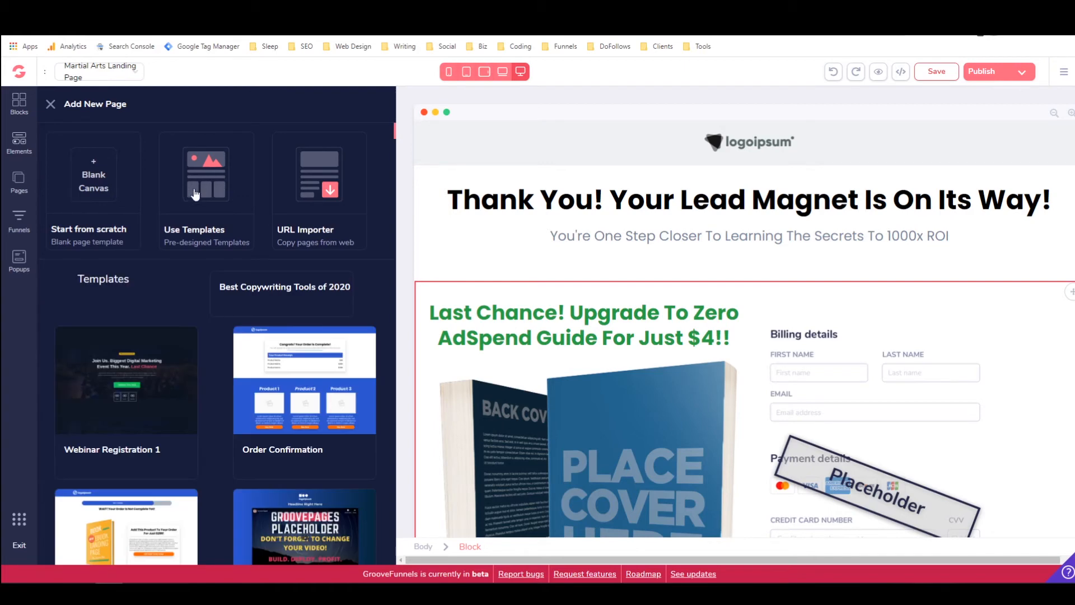
scroll(266, 180, down, 4)
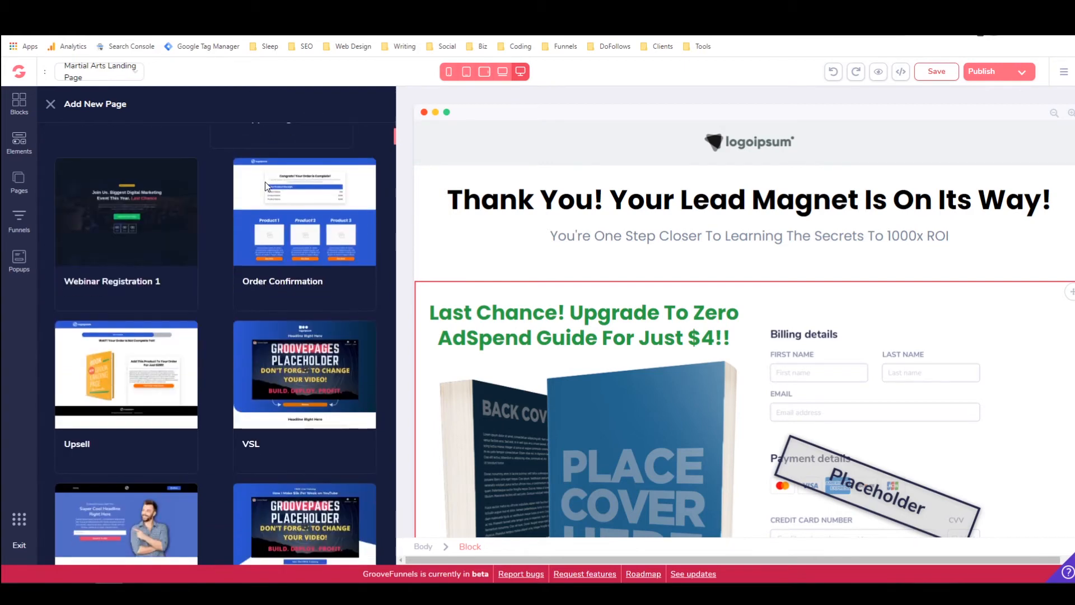
scroll(264, 181, down, 4)
scroll(264, 183, down, 5)
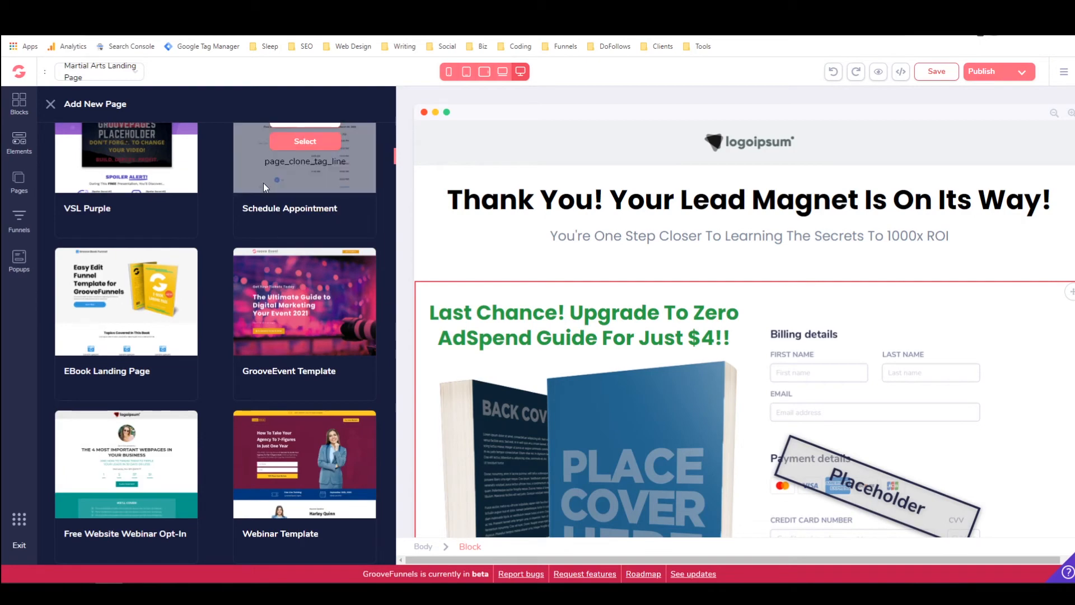
scroll(265, 185, down, 6)
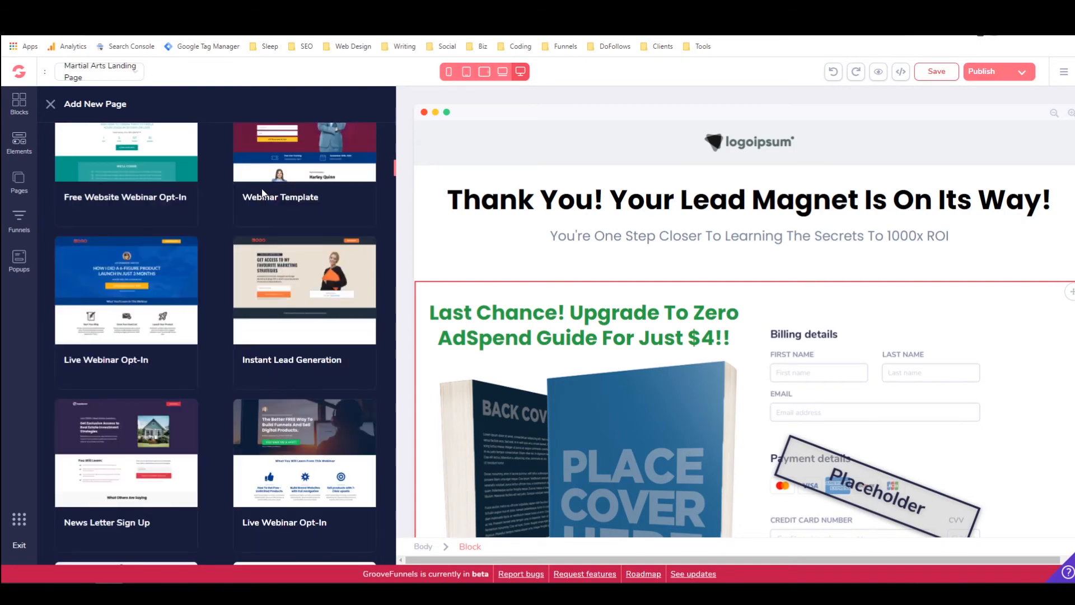
scroll(262, 196, up, 12)
scroll(263, 200, up, 1)
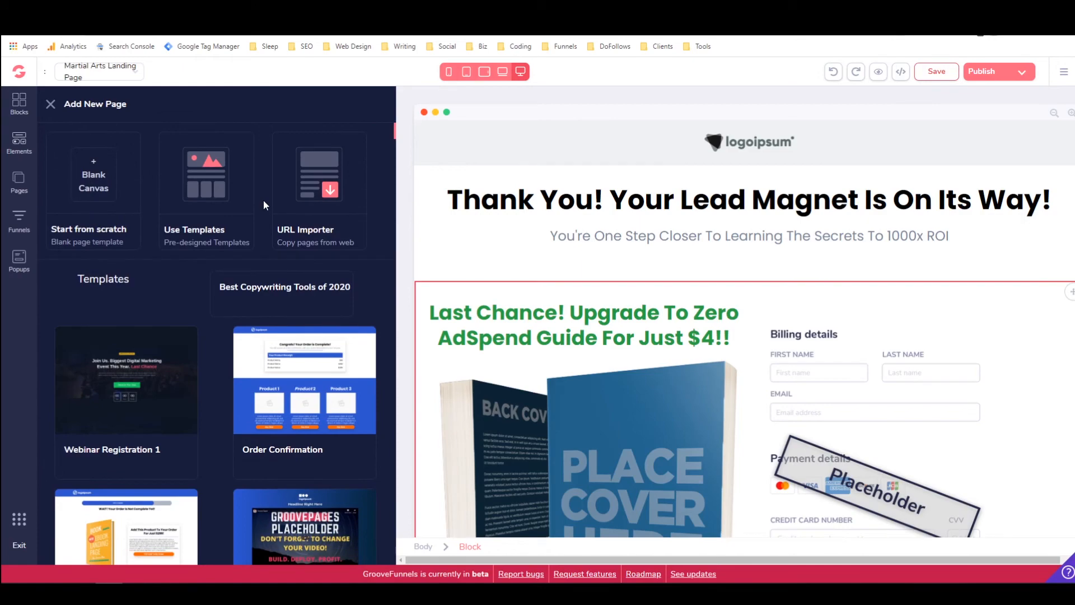
scroll(244, 280, down, 7)
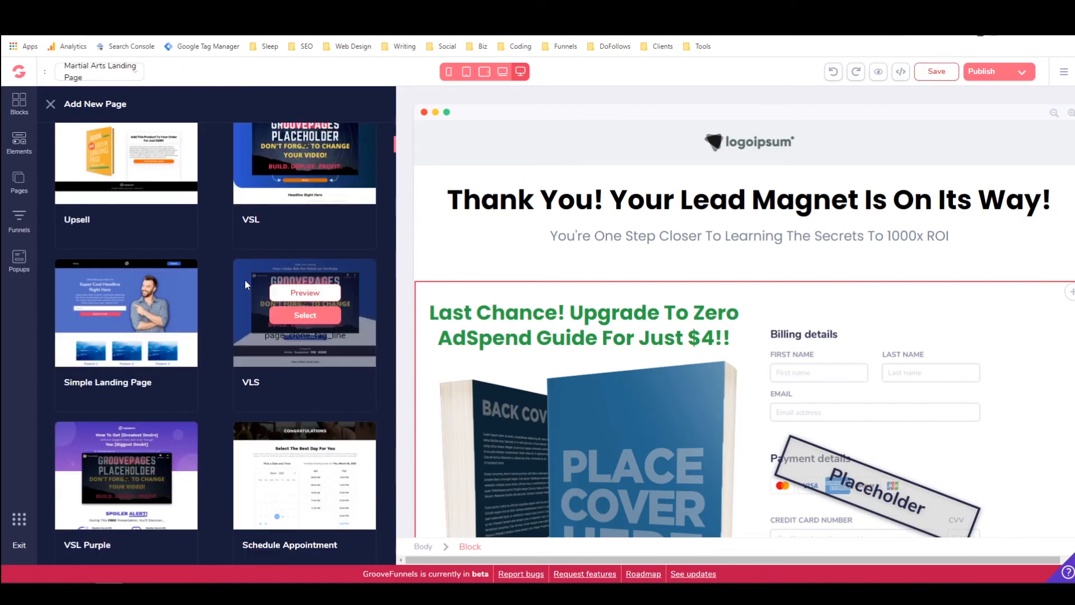
scroll(246, 261, down, 7)
scroll(245, 258, down, 3)
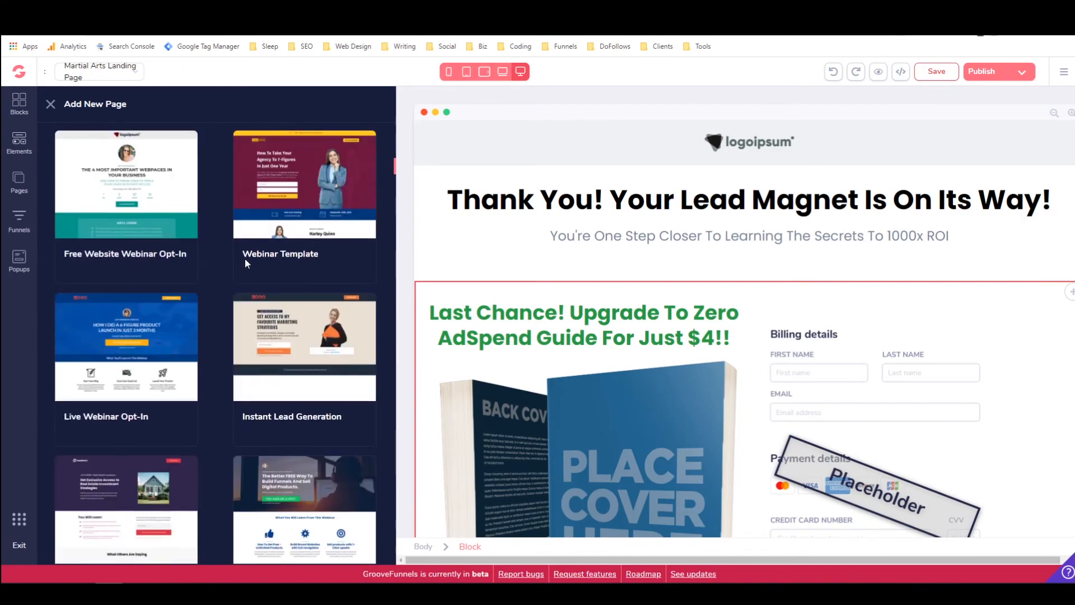
scroll(247, 257, up, 15)
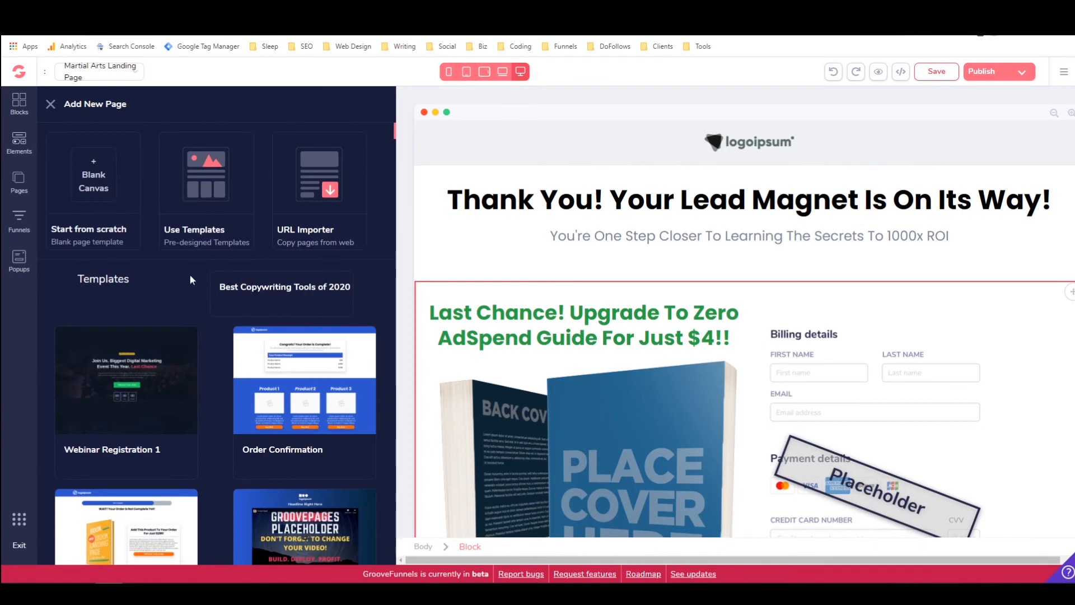
scroll(150, 287, down, 3)
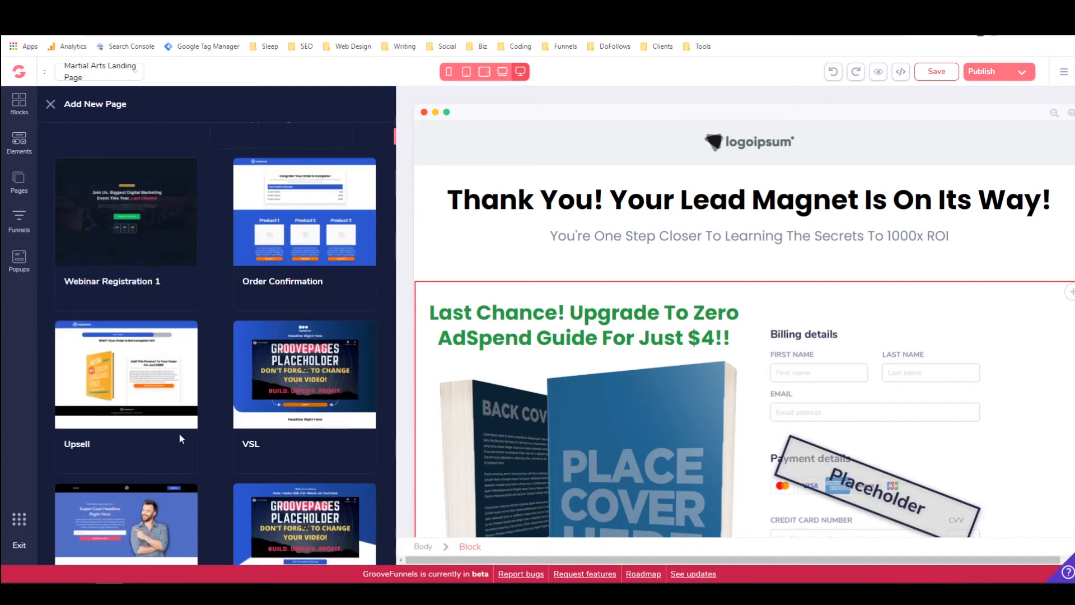
scroll(203, 294, down, 10)
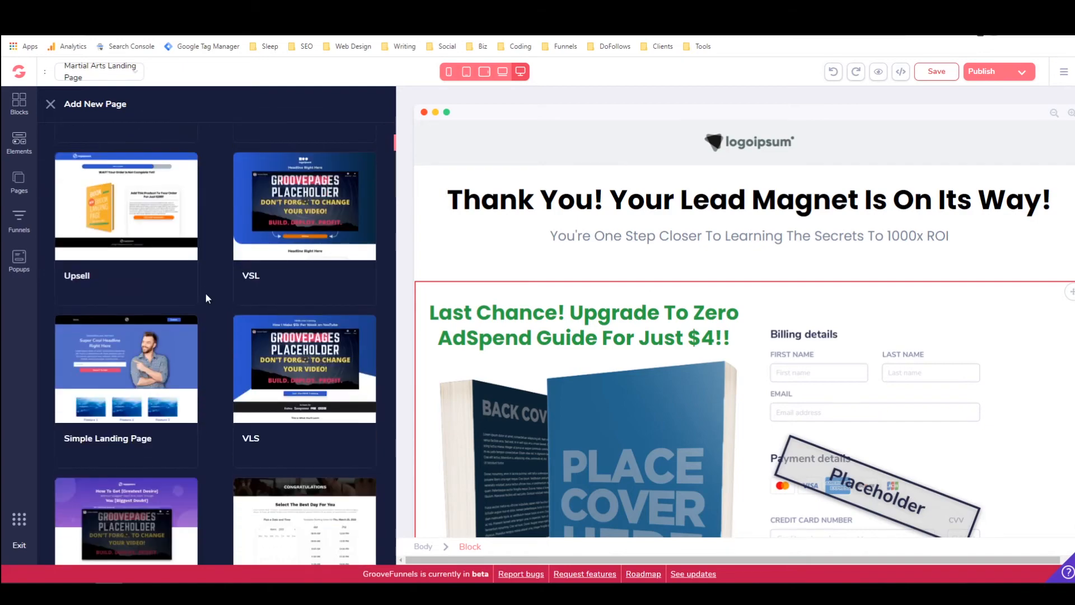
scroll(202, 294, down, 8)
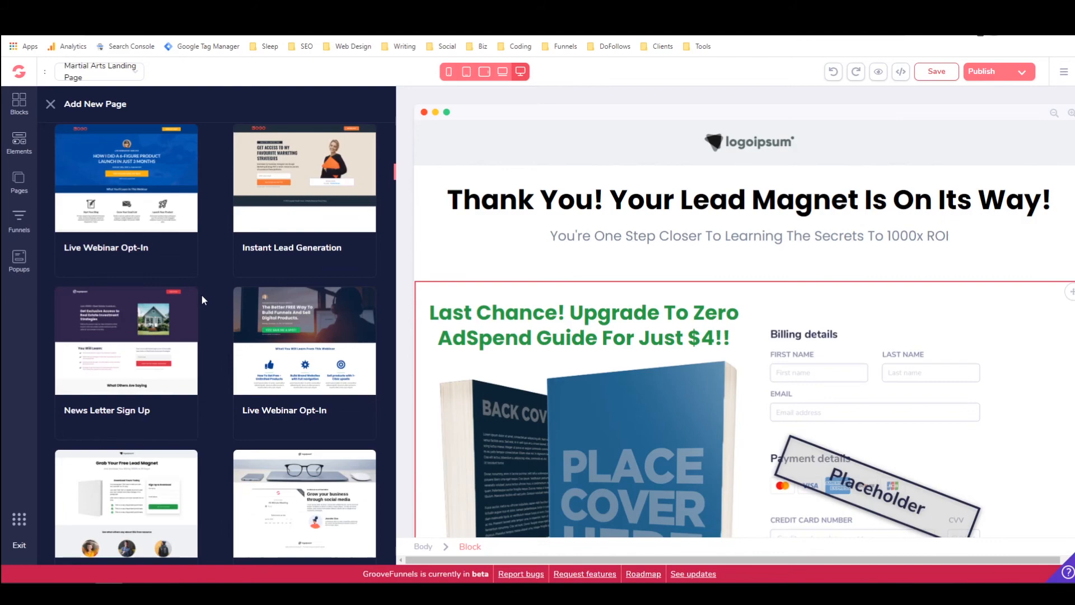
scroll(201, 293, up, 3)
scroll(201, 297, down, 8)
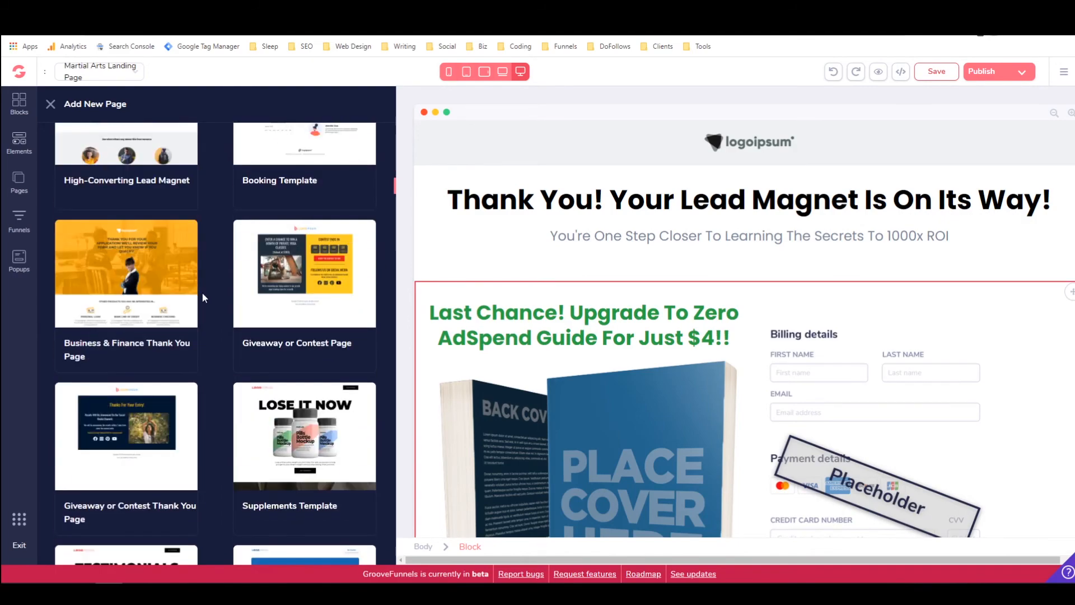
scroll(397, 338, down, 3)
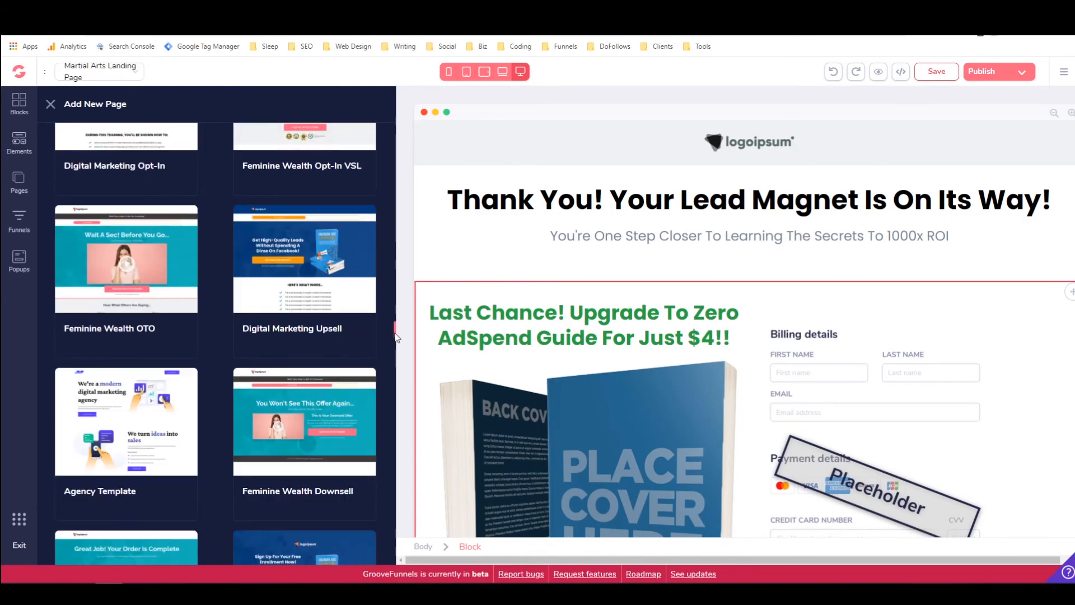
drag(395, 336, 395, 351)
Search the page templates for "lead generation" and go through the matching templates
key(ctrl+f)
text(lead generation)
key(Return)
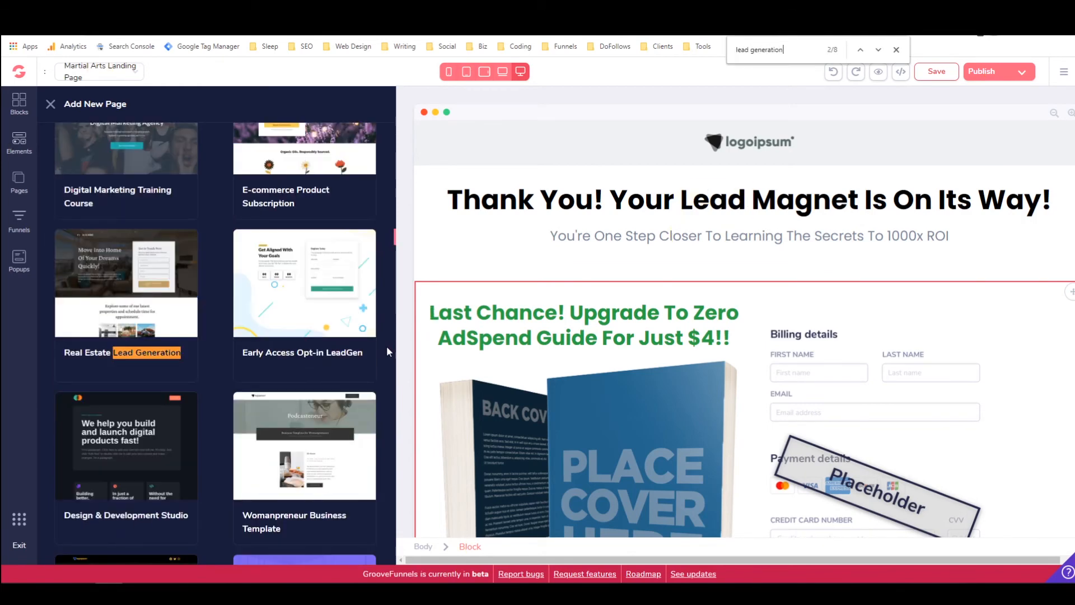
key(Return)
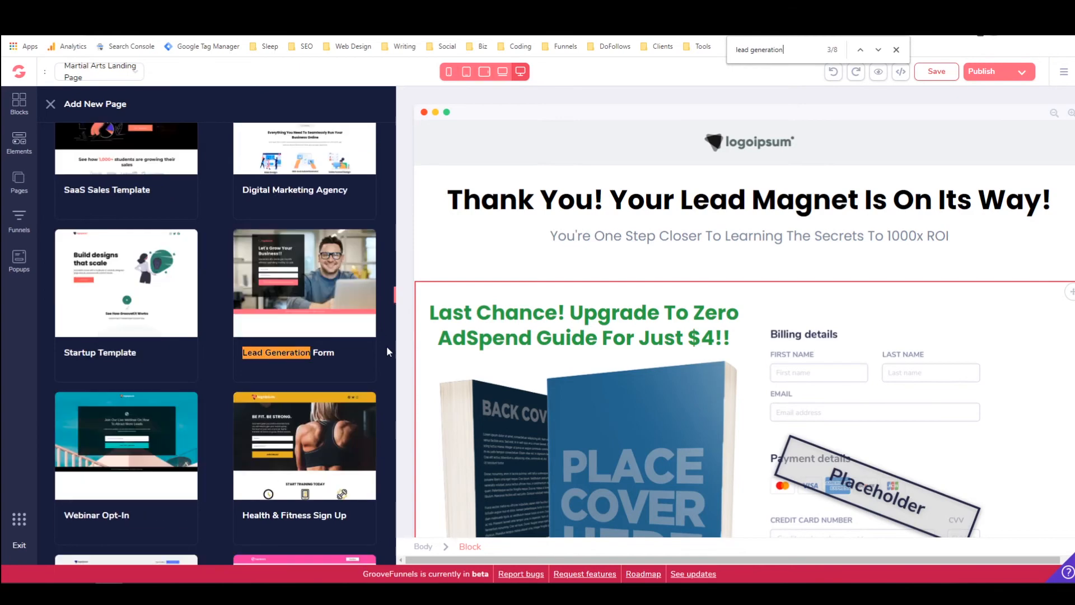
key(Return)
key(Return)
key(Return)
key(Return)
key(Return)
key(Return)
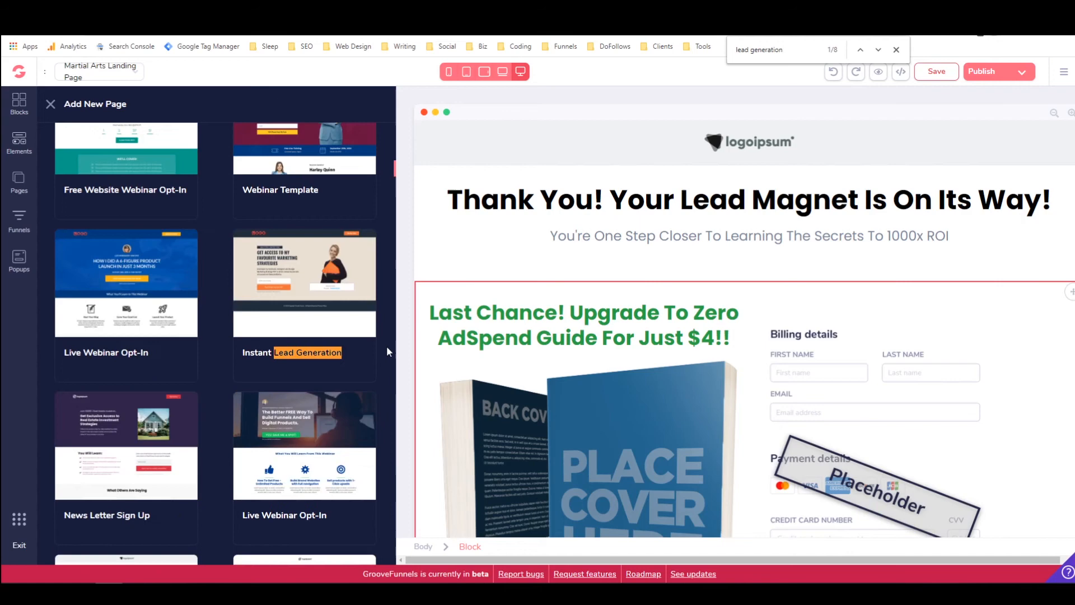
key(Return)
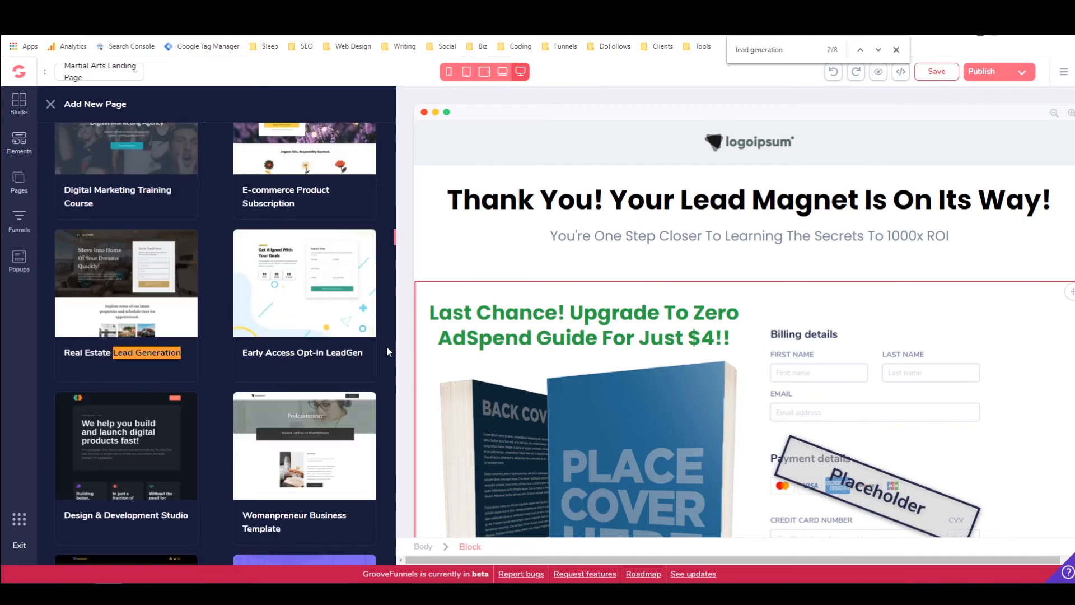
Search the page templates for "lead magnet" instead and go to the High-Converting Lead Magnet templates
key(BackSpace)
key(BackSpace)
key(BackSpace)
key(BackSpace)
key(BackSpace)
key(BackSpace)
key(BackSpace)
key(BackSpace)
key(BackSpace)
key(BackSpace)
text(magnet)
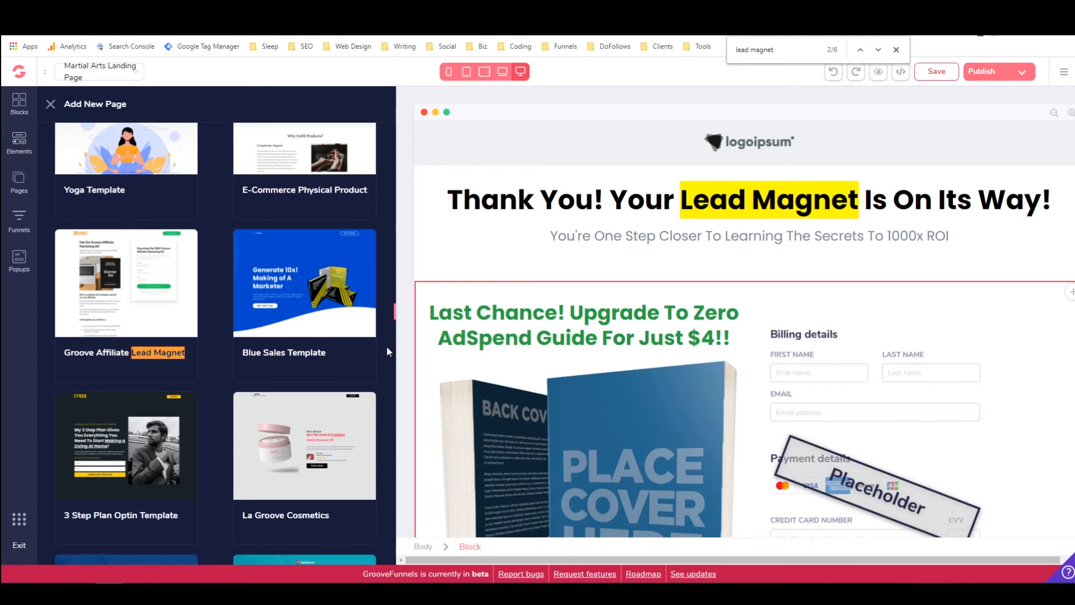
key(Return)
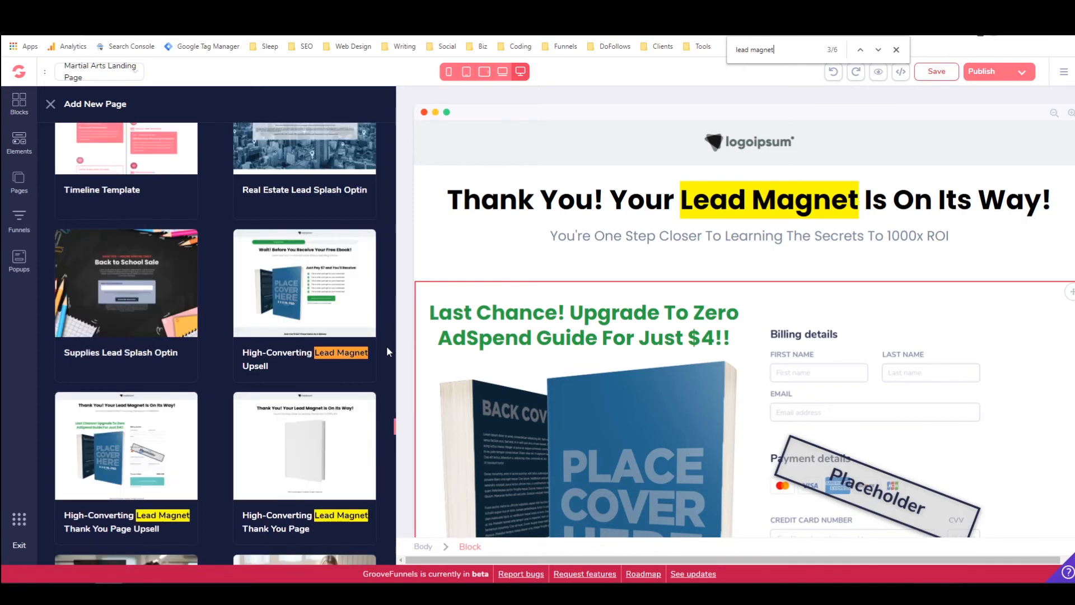
Add a funnel page from the High-Converting Lead Magnet Thank You Page Upsell template, and check the site's and funnel's page lists
click(127, 446)
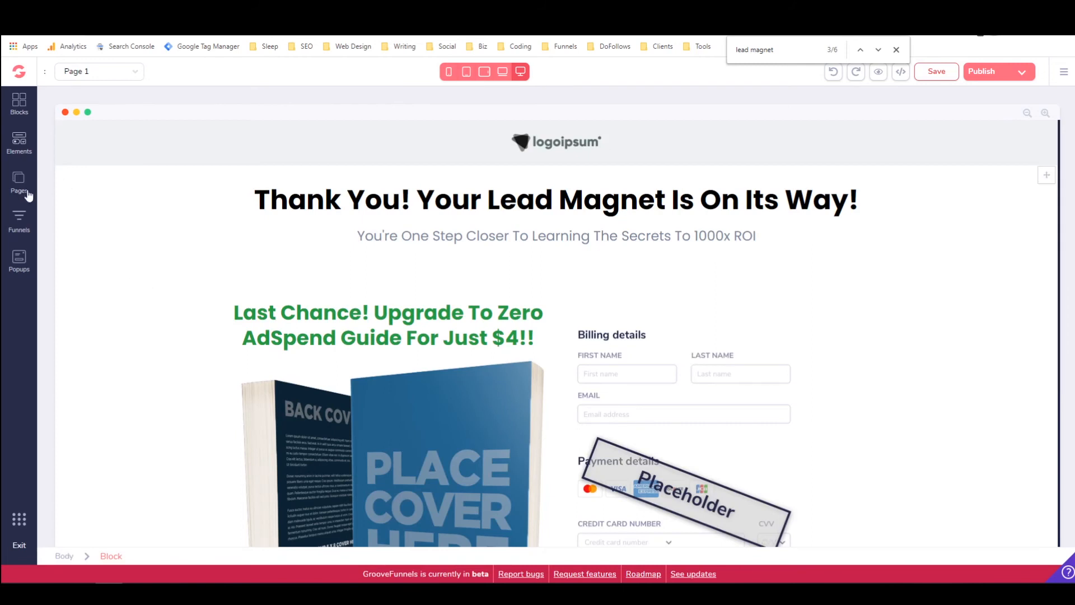
click(22, 189)
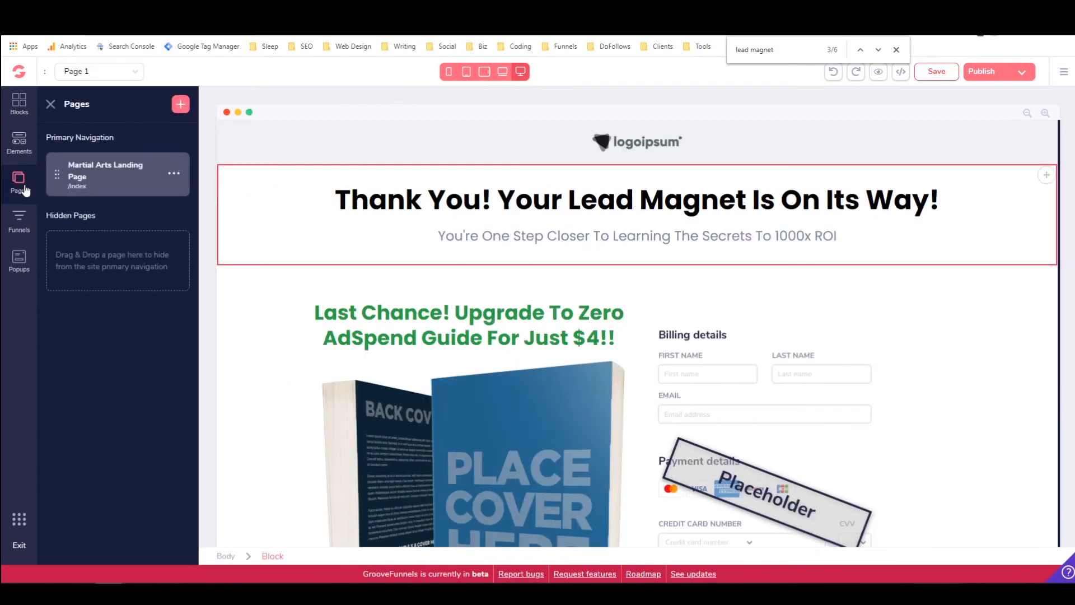
click(23, 223)
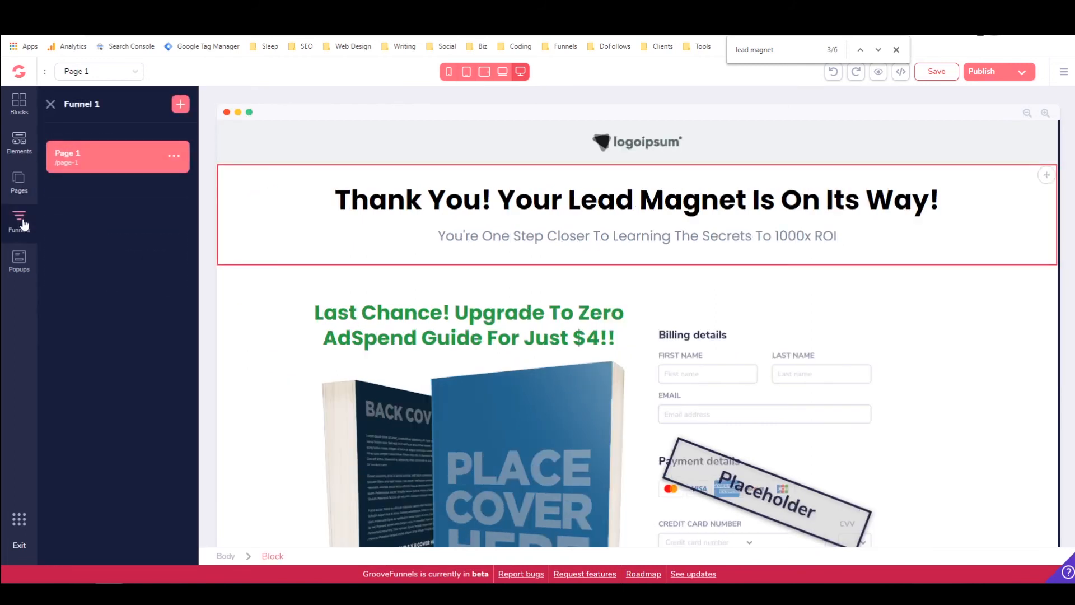